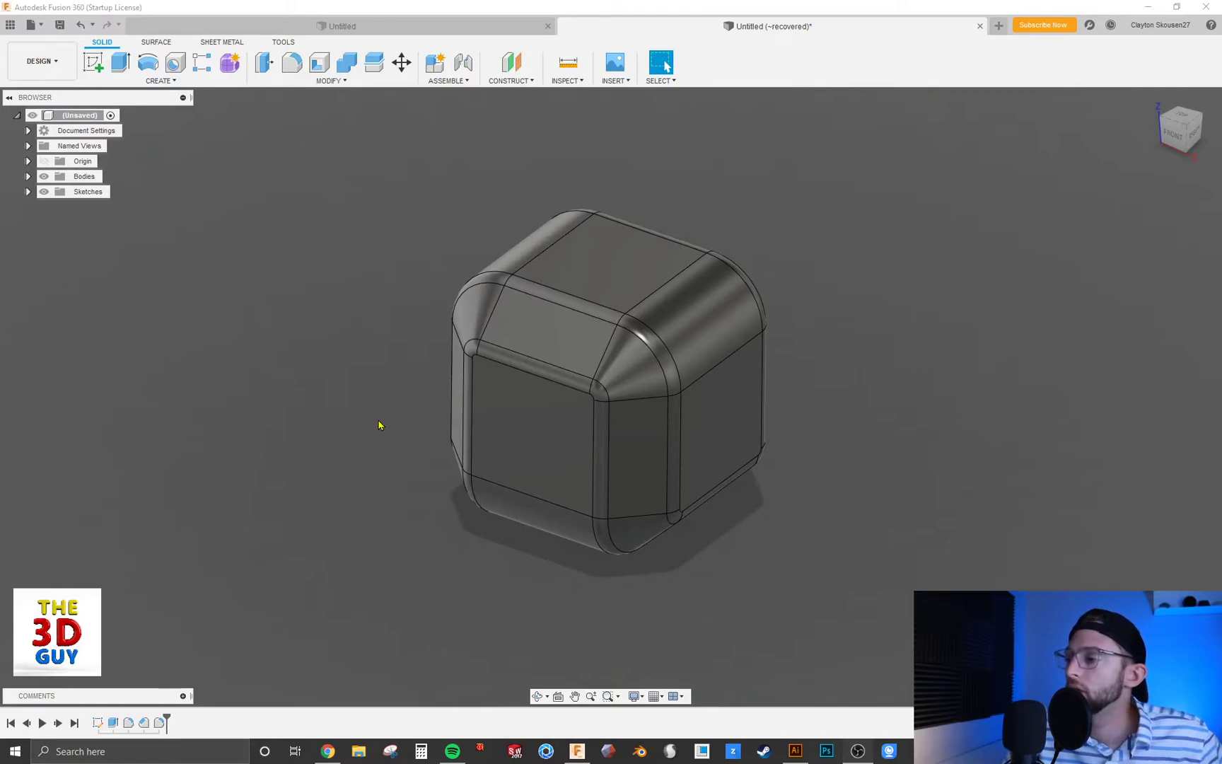
Show the project's stored designs, check the computer's file browser, and close both listings again
{"action": "left_click", "coordinate": [10, 24]}
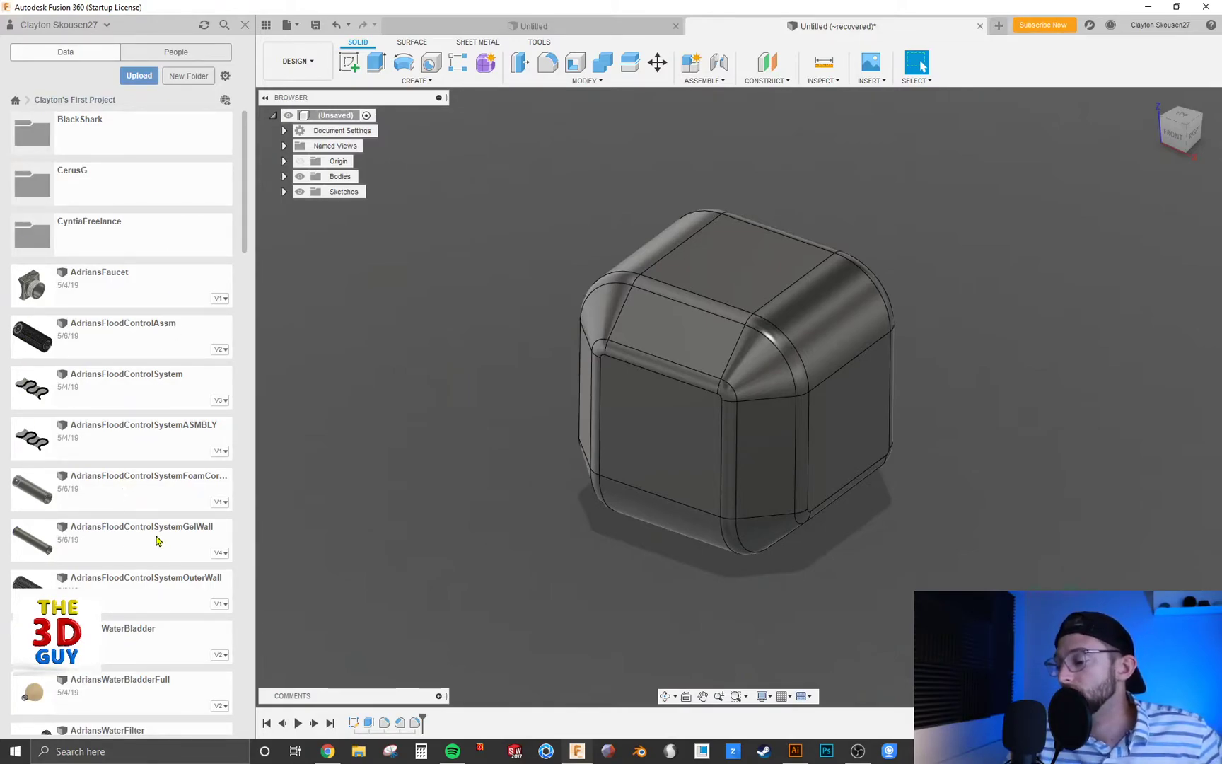
{"action": "left_click", "coordinate": [359, 753]}
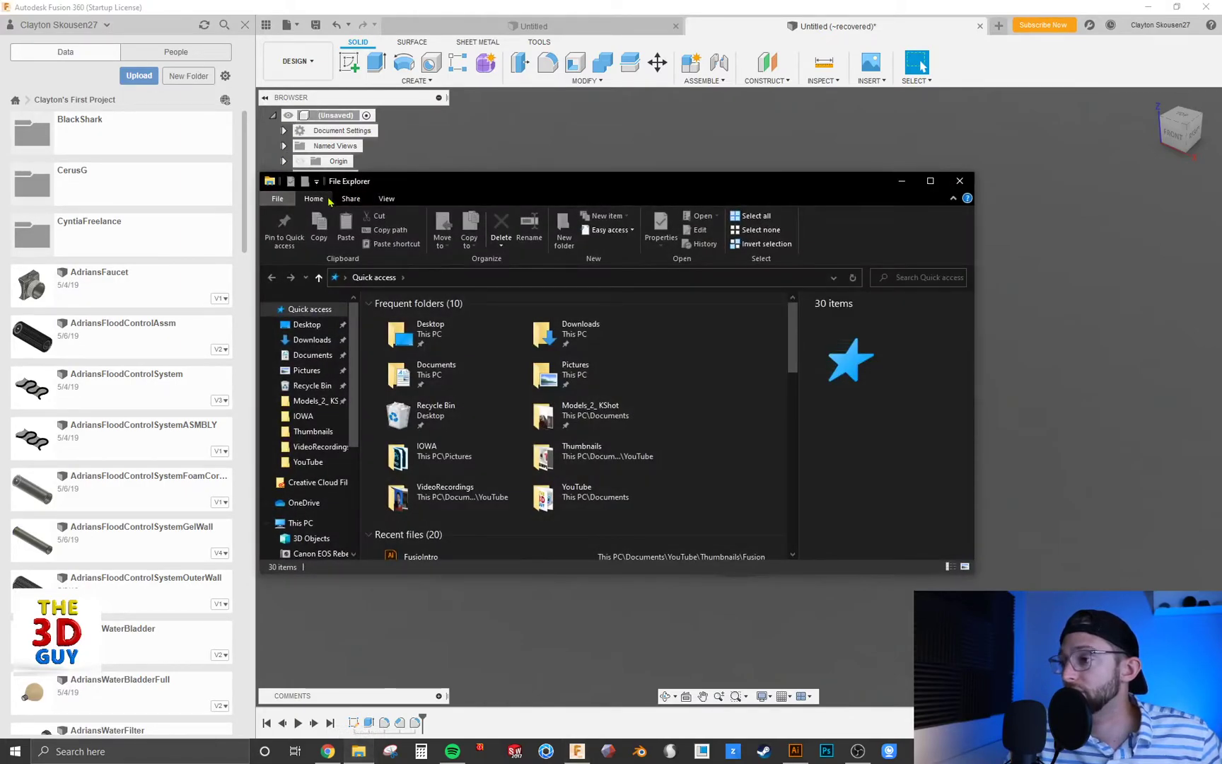
{"action": "left_click", "coordinate": [960, 182]}
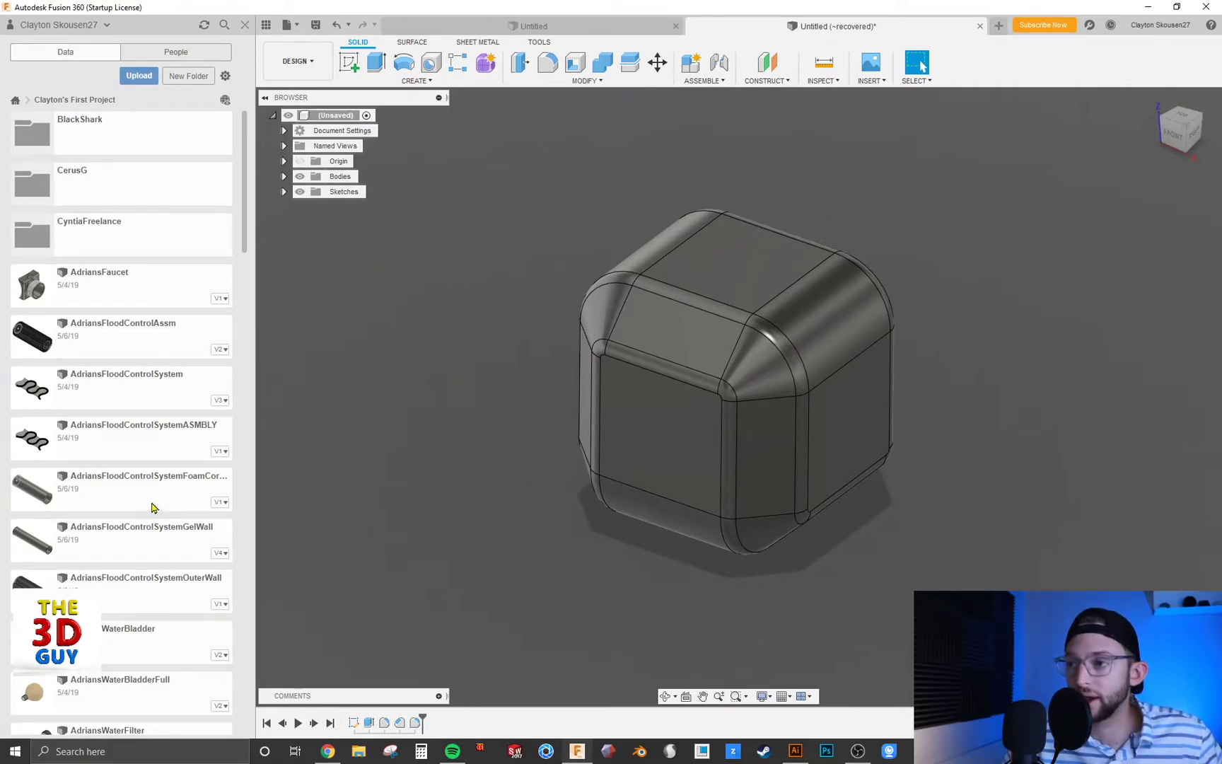
{"action": "left_click", "coordinate": [245, 25]}
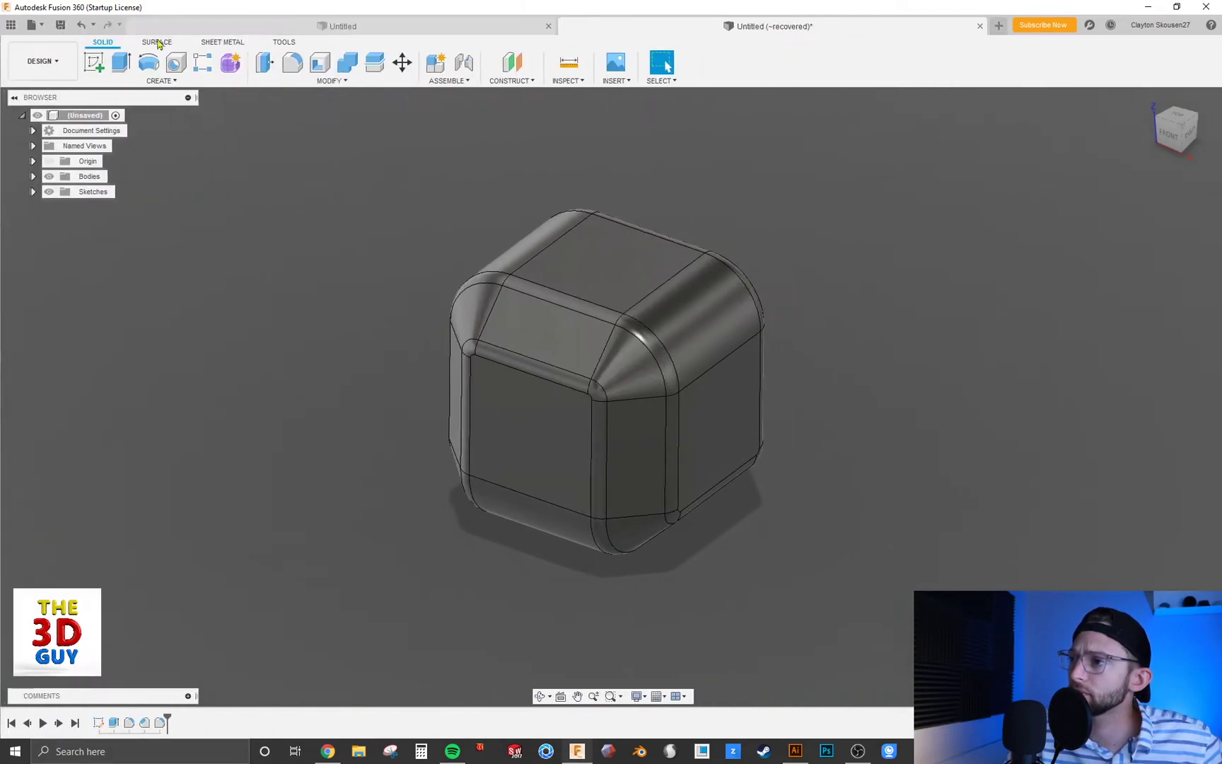
Review the available file commands and compare the empty untitled design with the recovered one
{"action": "left_click", "coordinate": [31, 25]}
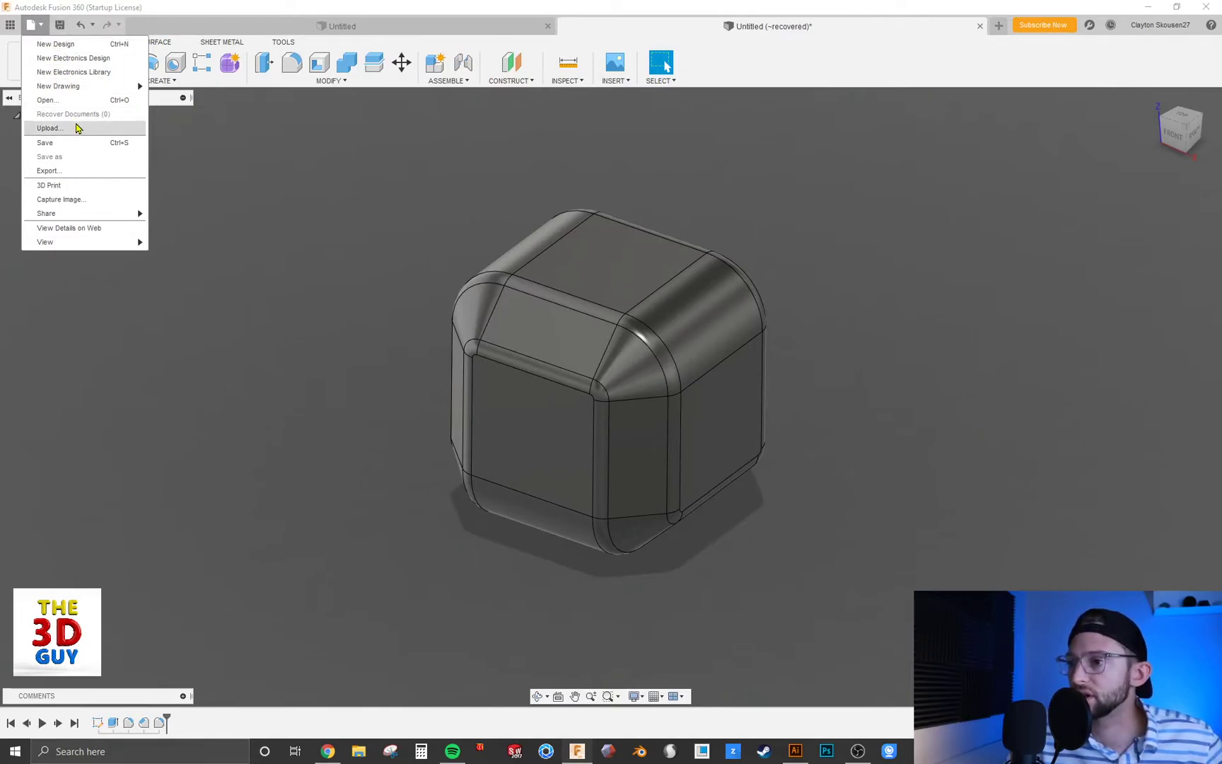
{"action": "left_click", "coordinate": [160, 230]}
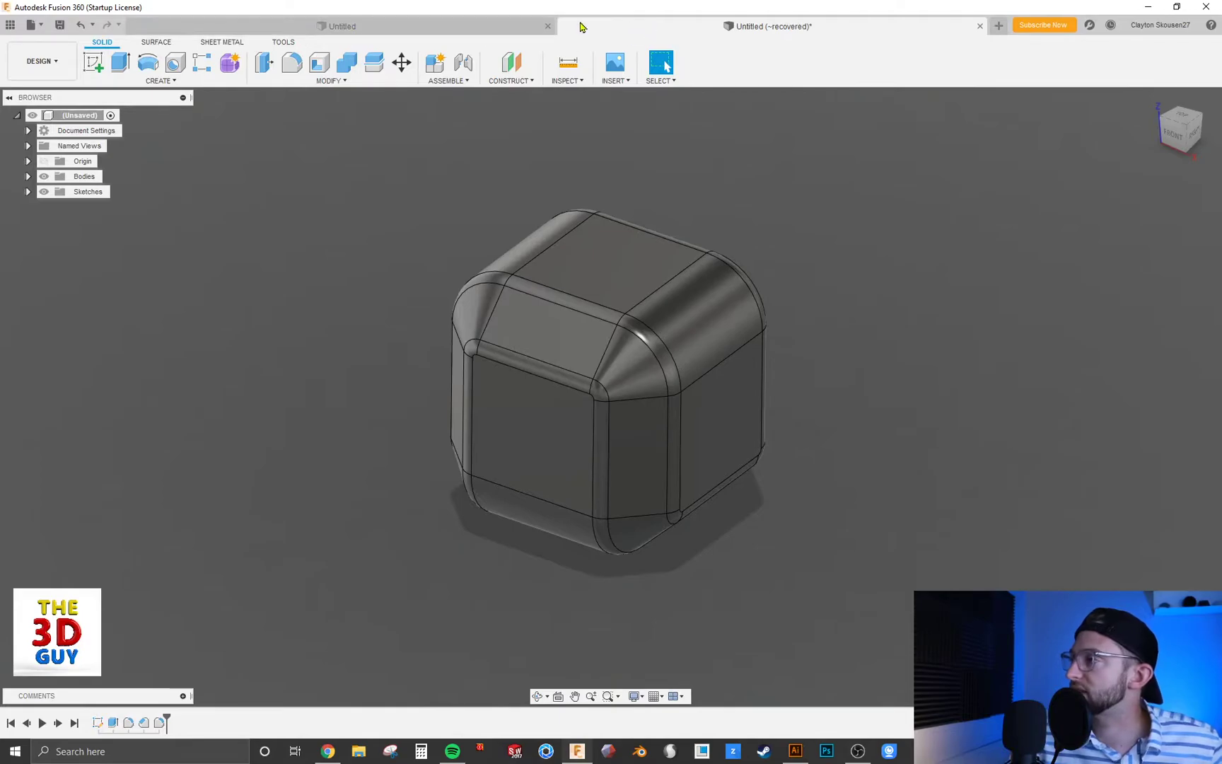
{"action": "left_click", "coordinate": [396, 28]}
{"action": "left_click", "coordinate": [598, 28]}
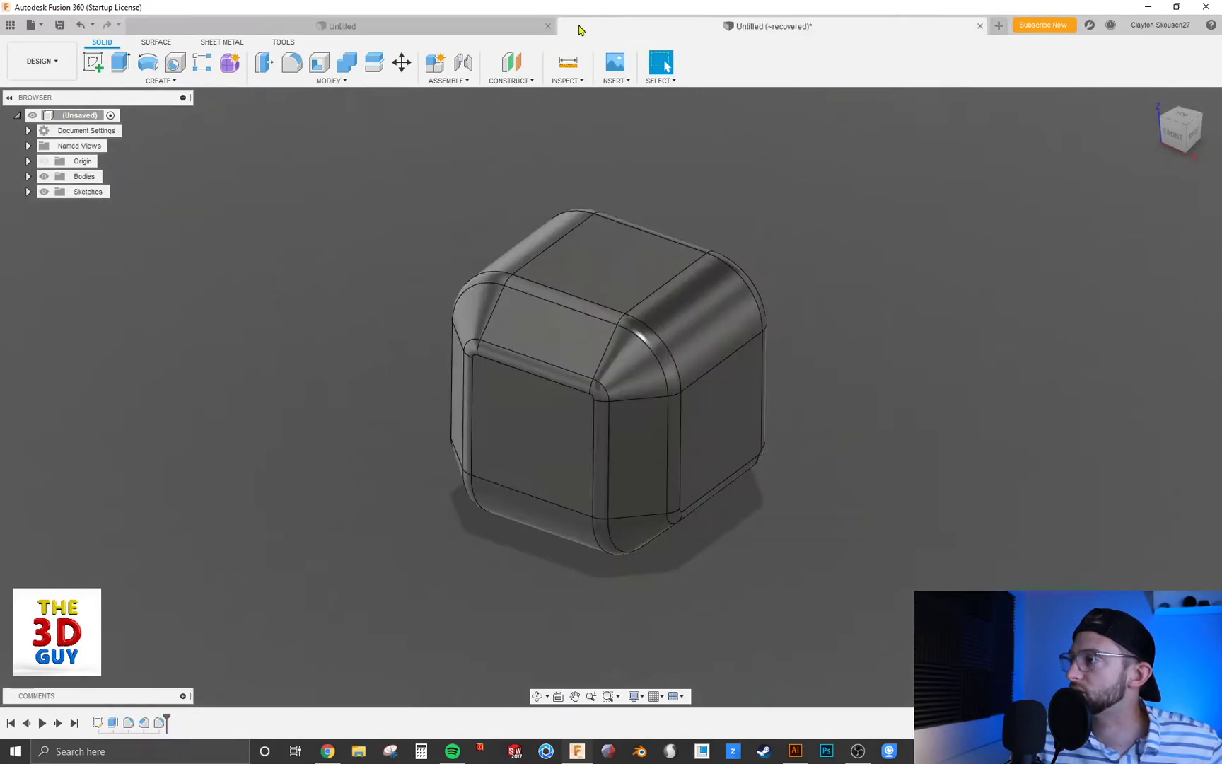
{"action": "left_click", "coordinate": [500, 28]}
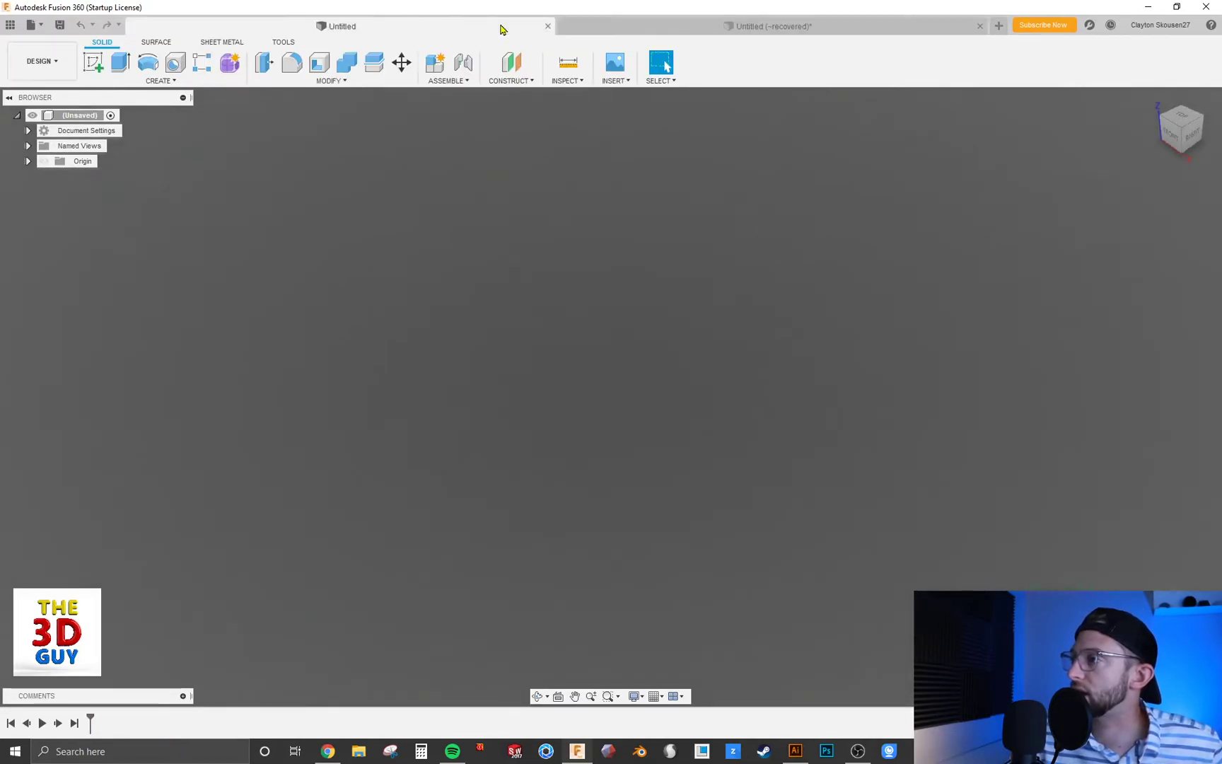
{"action": "left_click", "coordinate": [618, 28]}
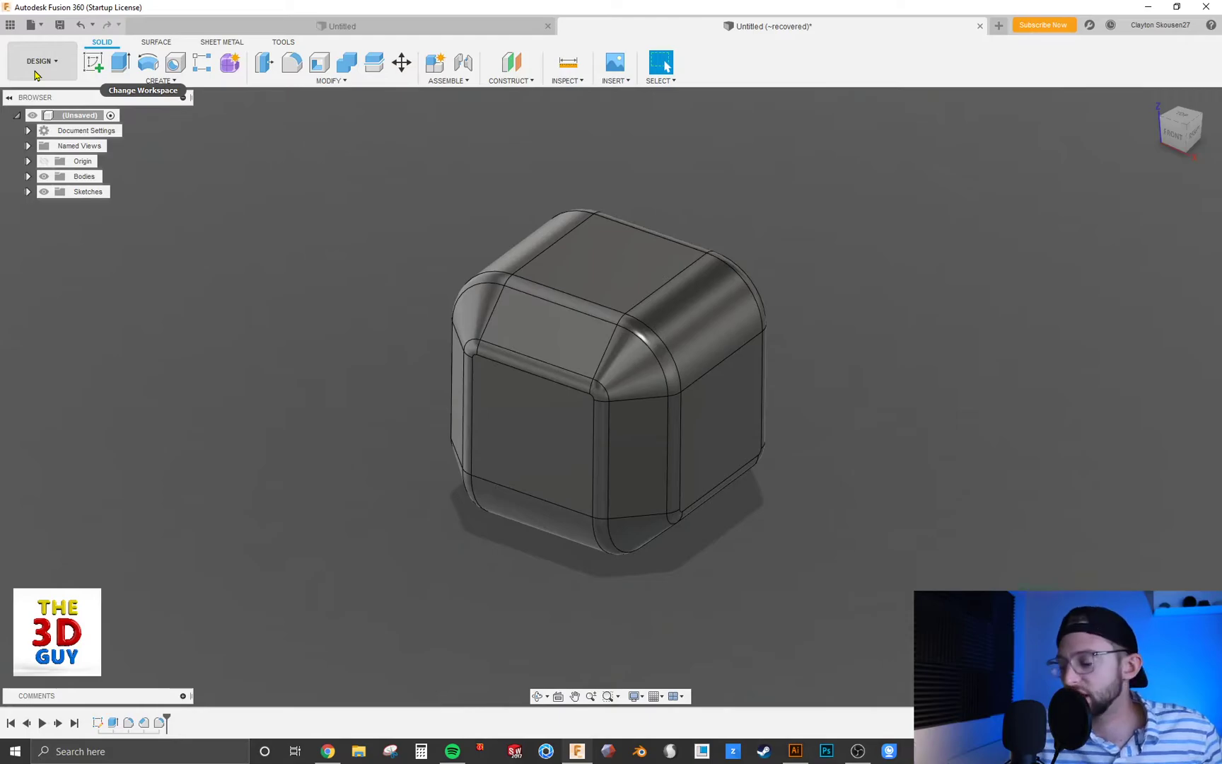
Review the available workspaces, from Design through Drawing, while staying in the Design workspace
{"action": "left_click", "coordinate": [57, 65]}
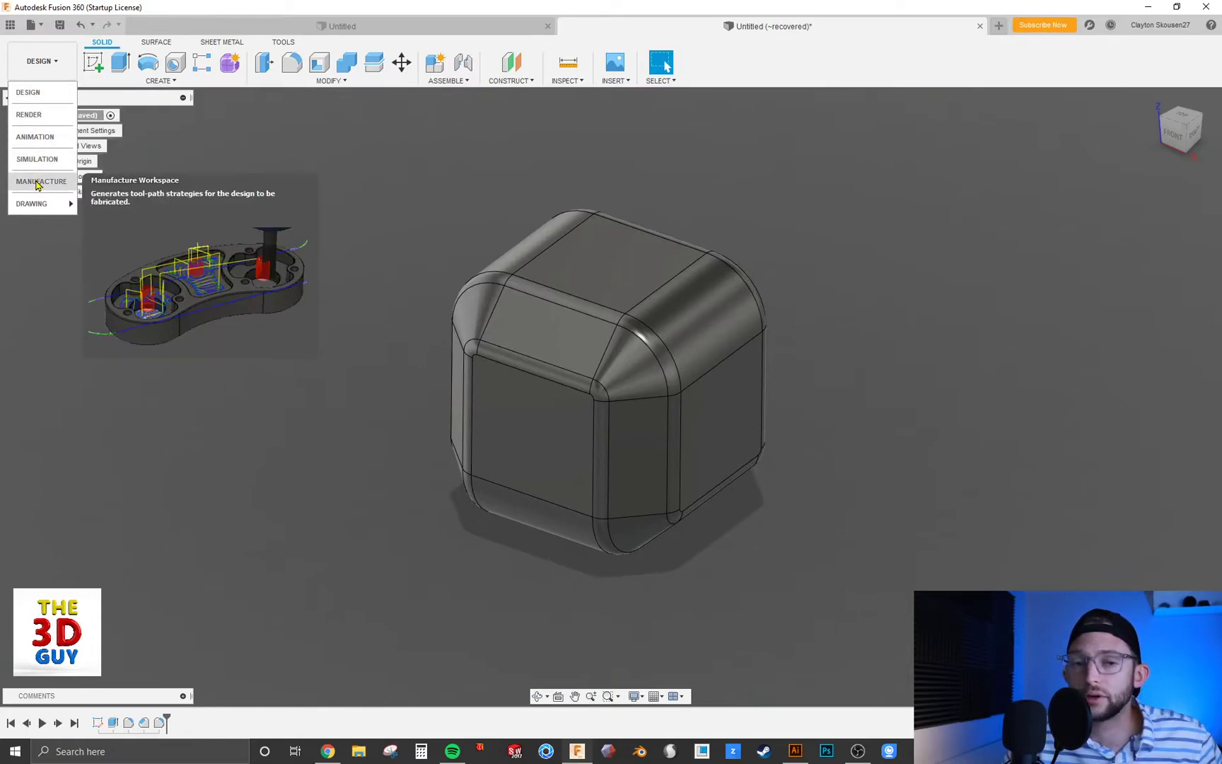
{"action": "mouse_move", "coordinate": [38, 205]}
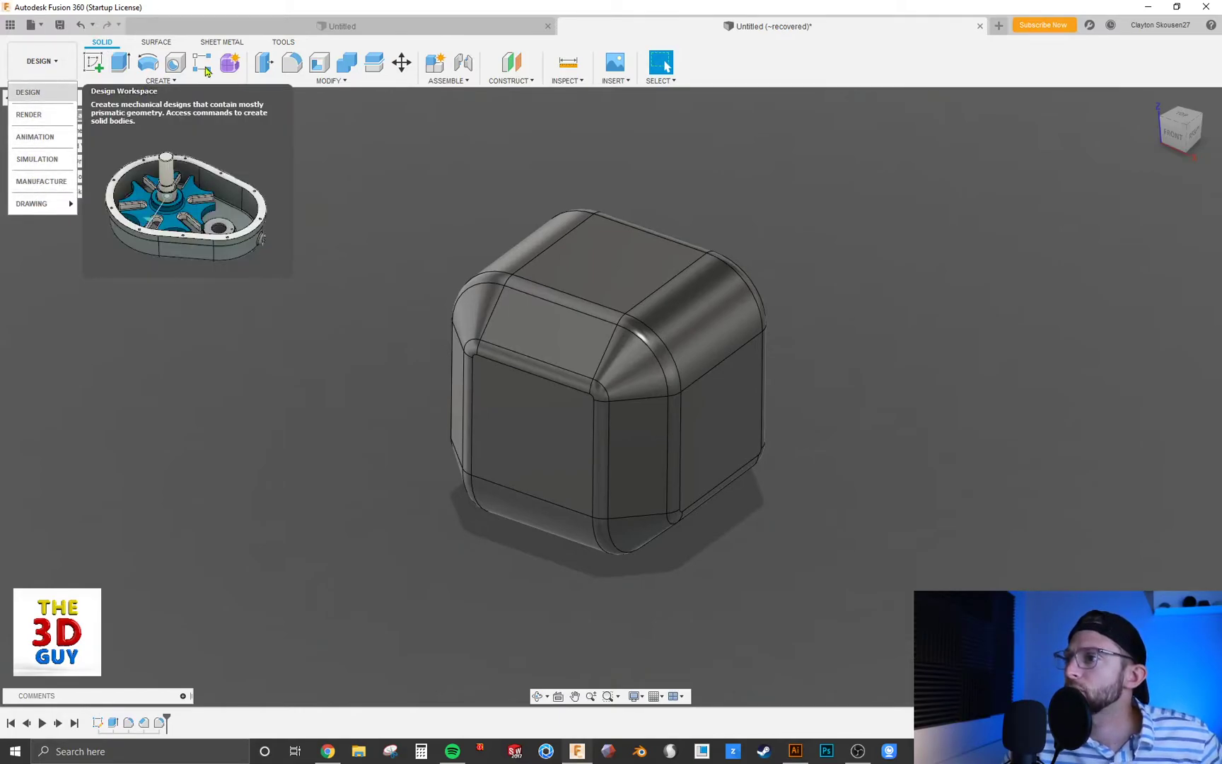
{"action": "left_click", "coordinate": [291, 140]}
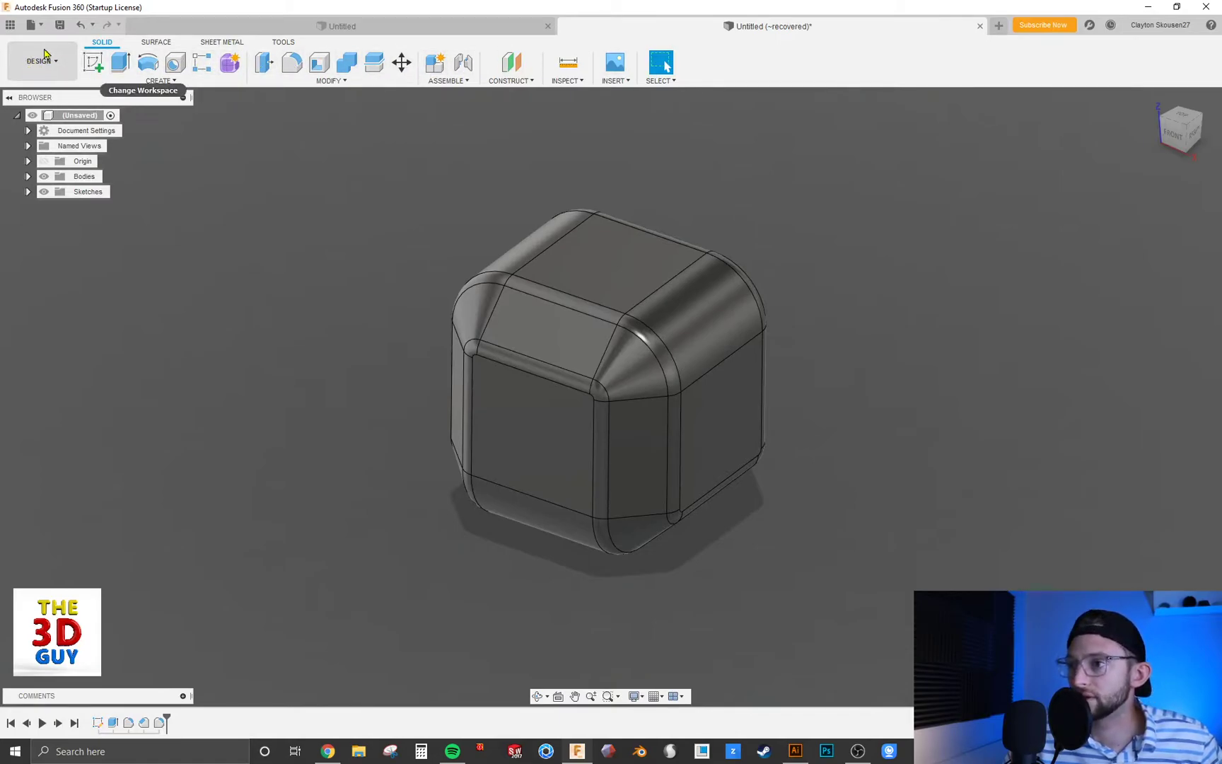
Look through the Surface, Sheet Metal and Tools command sets, and return to the Solid commands for creating and modifying
{"action": "left_click", "coordinate": [156, 42]}
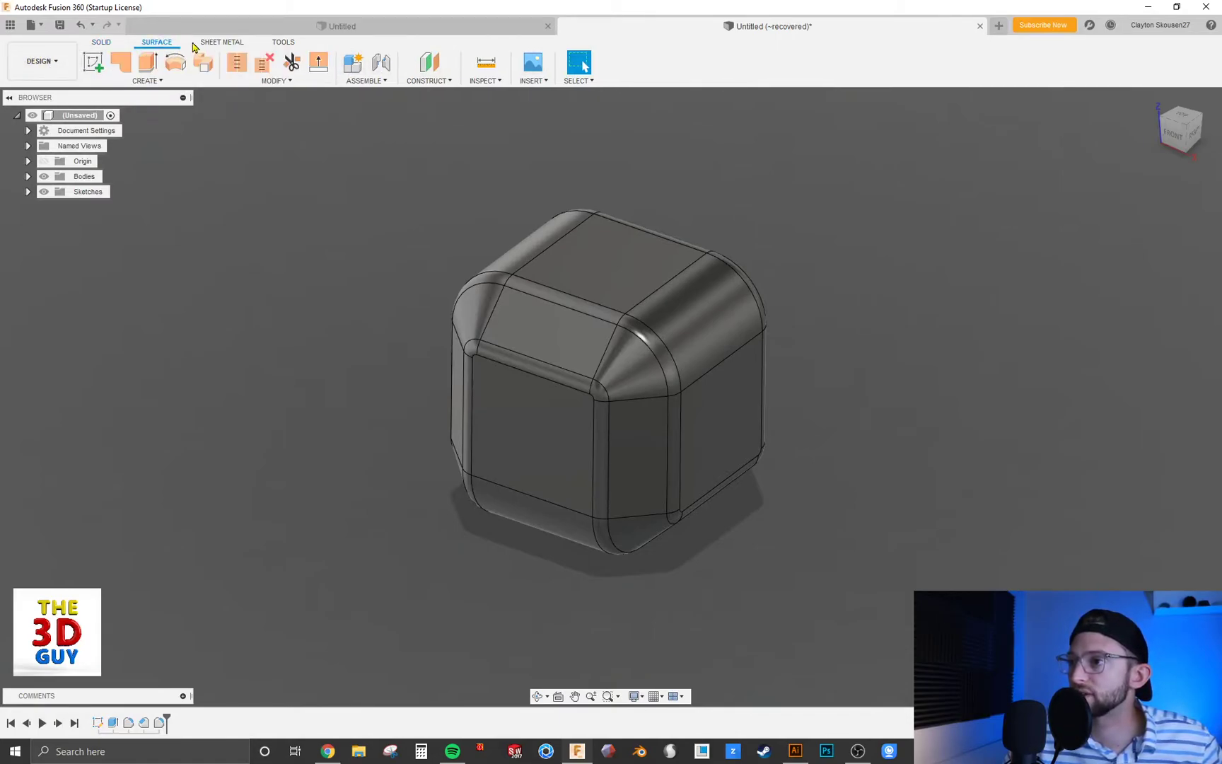
{"action": "left_click", "coordinate": [209, 43]}
{"action": "left_click", "coordinate": [283, 43]}
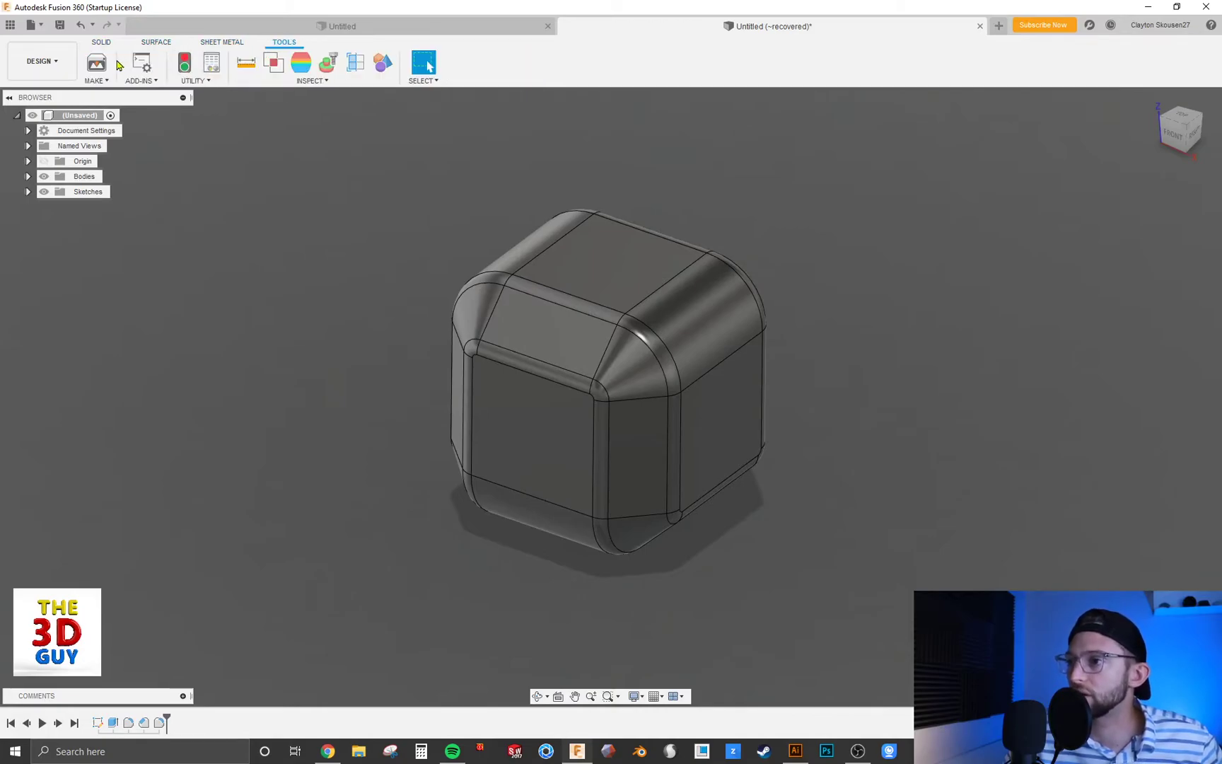
{"action": "left_click", "coordinate": [101, 44]}
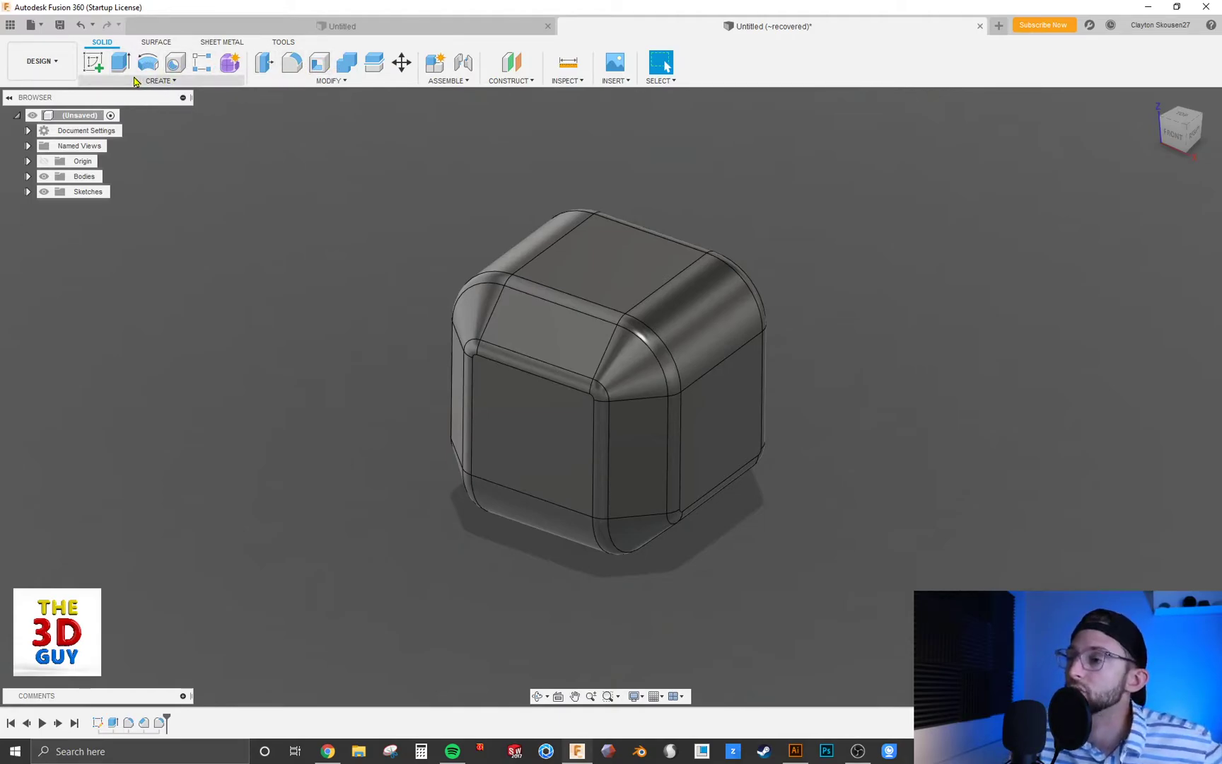
{"action": "left_click", "coordinate": [157, 81]}
{"action": "left_click", "coordinate": [328, 80]}
{"action": "left_click", "coordinate": [305, 83]}
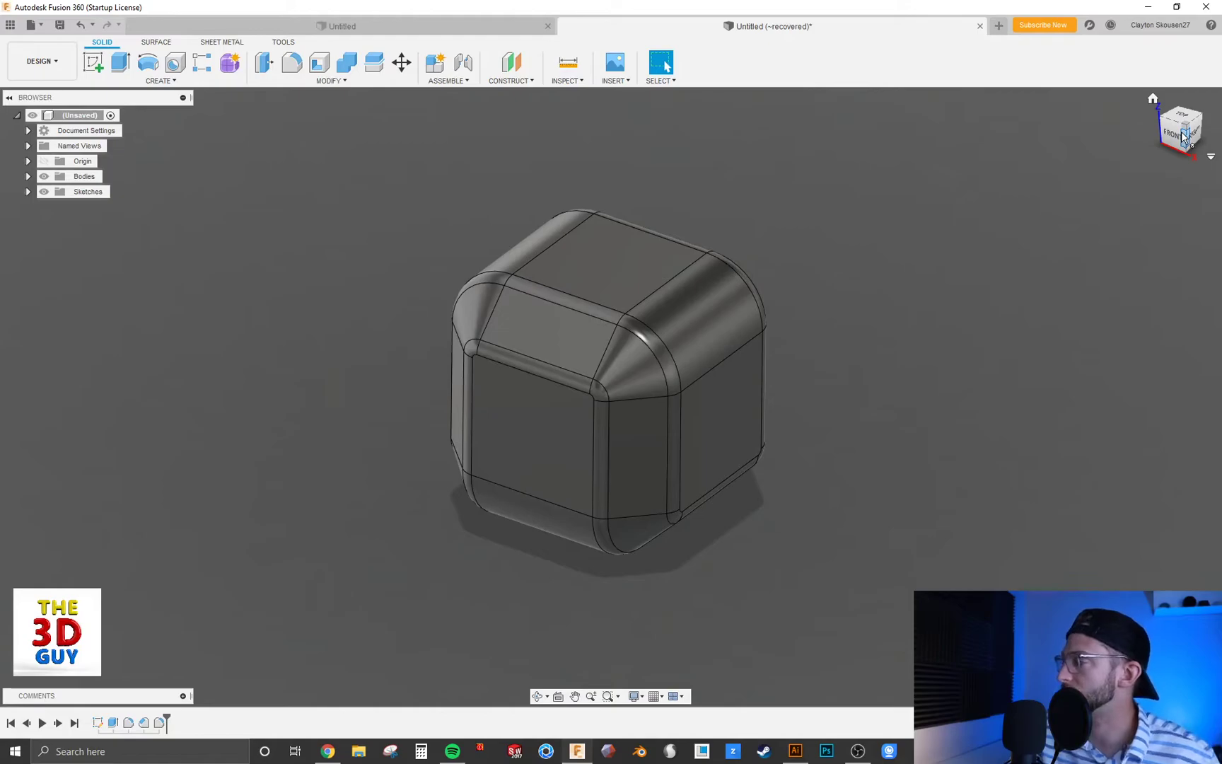
Examine the rounded cube from the front and from the home view, at closer and farther distances and from a slightly rotated angle
{"action": "mouse_move", "coordinate": [600, 389]}
{"action": "middle_mouse_down", "text": "shift"}
{"action": "mouse_move", "coordinate": [668, 388]}
{"action": "mouse_move", "coordinate": [661, 406]}
{"action": "mouse_move", "coordinate": [647, 396]}
{"action": "mouse_move", "coordinate": [669, 371]}
{"action": "mouse_move", "coordinate": [657, 417]}
{"action": "mouse_move", "coordinate": [632, 371]}
{"action": "mouse_move", "coordinate": [615, 382]}
{"action": "mouse_move", "coordinate": [629, 375]}
{"action": "middle_mouse_up", "text": "shift"}
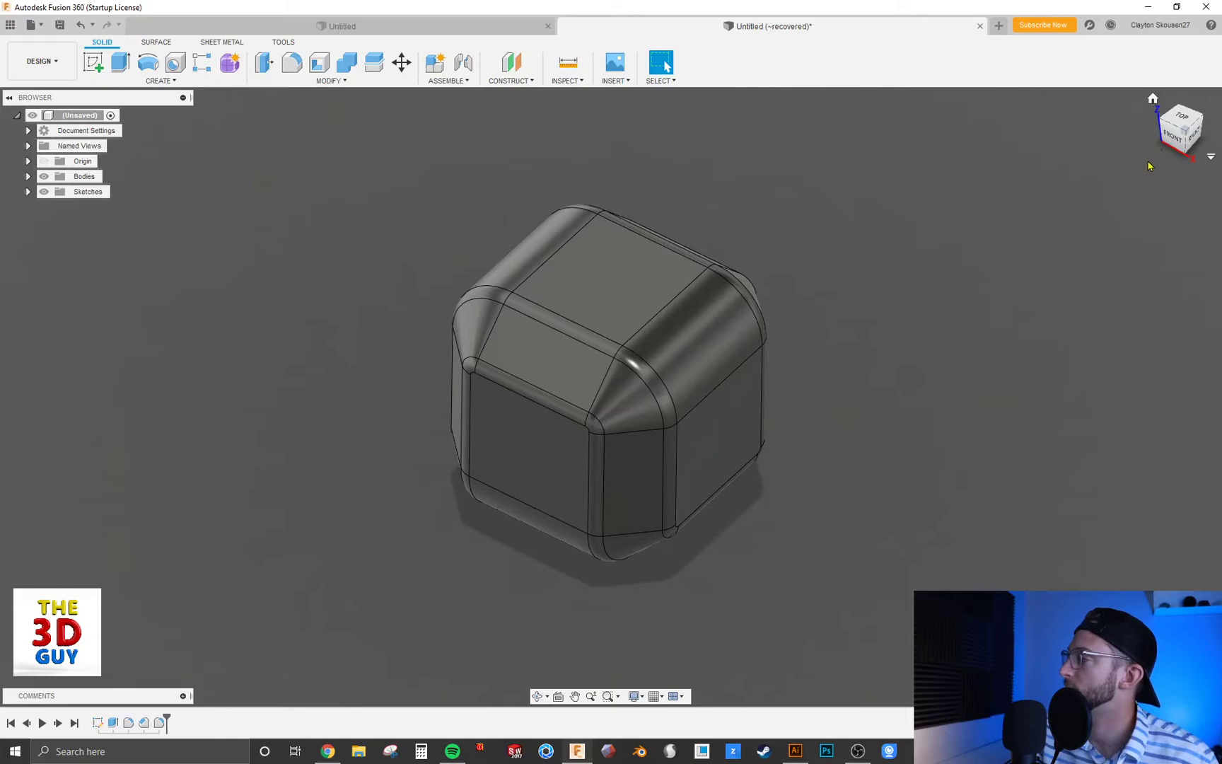
{"action": "left_click", "coordinate": [1172, 139]}
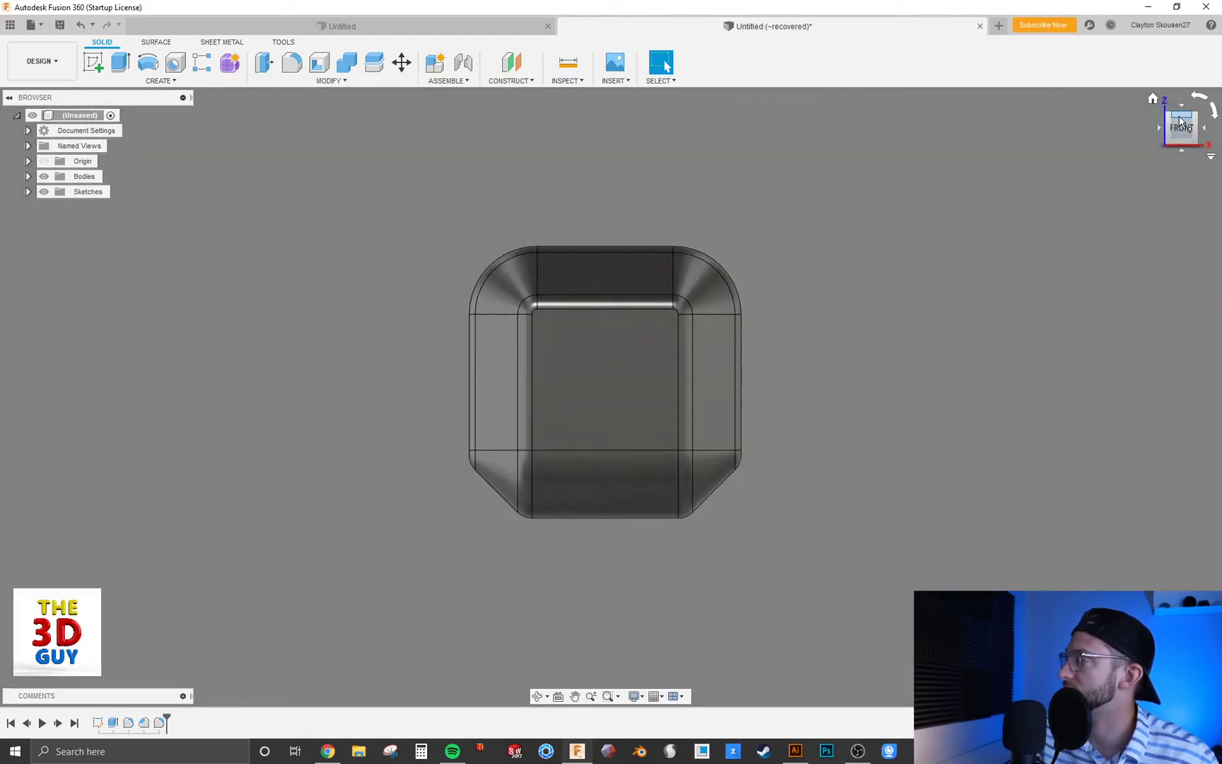
{"action": "left_click", "coordinate": [1179, 122]}
{"action": "left_click", "coordinate": [1152, 101]}
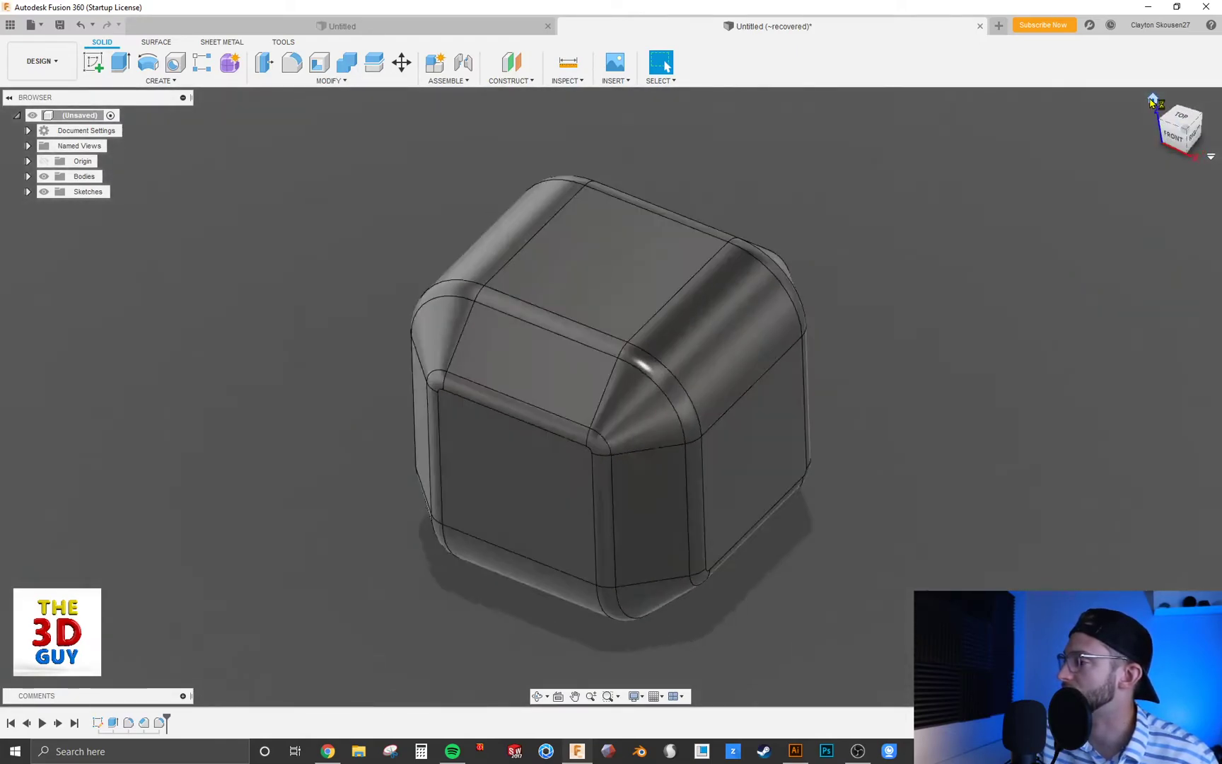
{"action": "scroll", "coordinate": [874, 228], "scroll_direction": "down", "scroll_amount": 3}
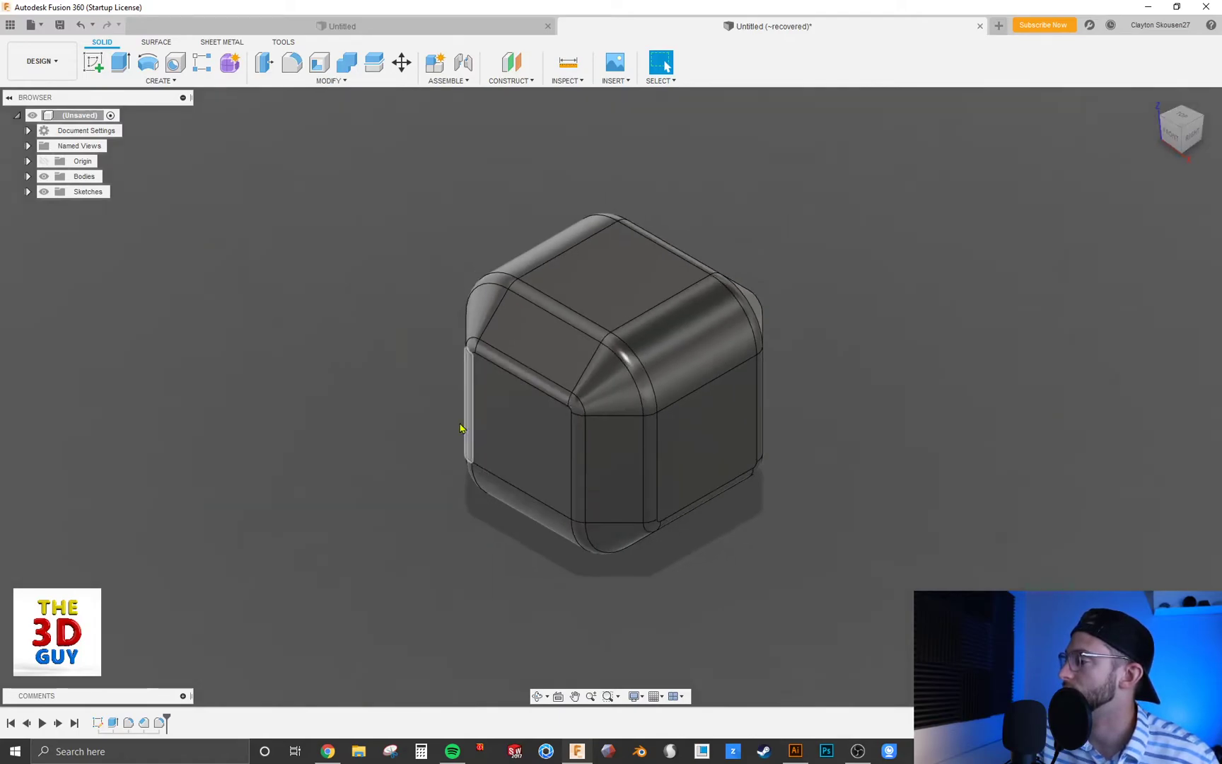
{"action": "scroll", "coordinate": [465, 425], "scroll_direction": "up", "scroll_amount": 1}
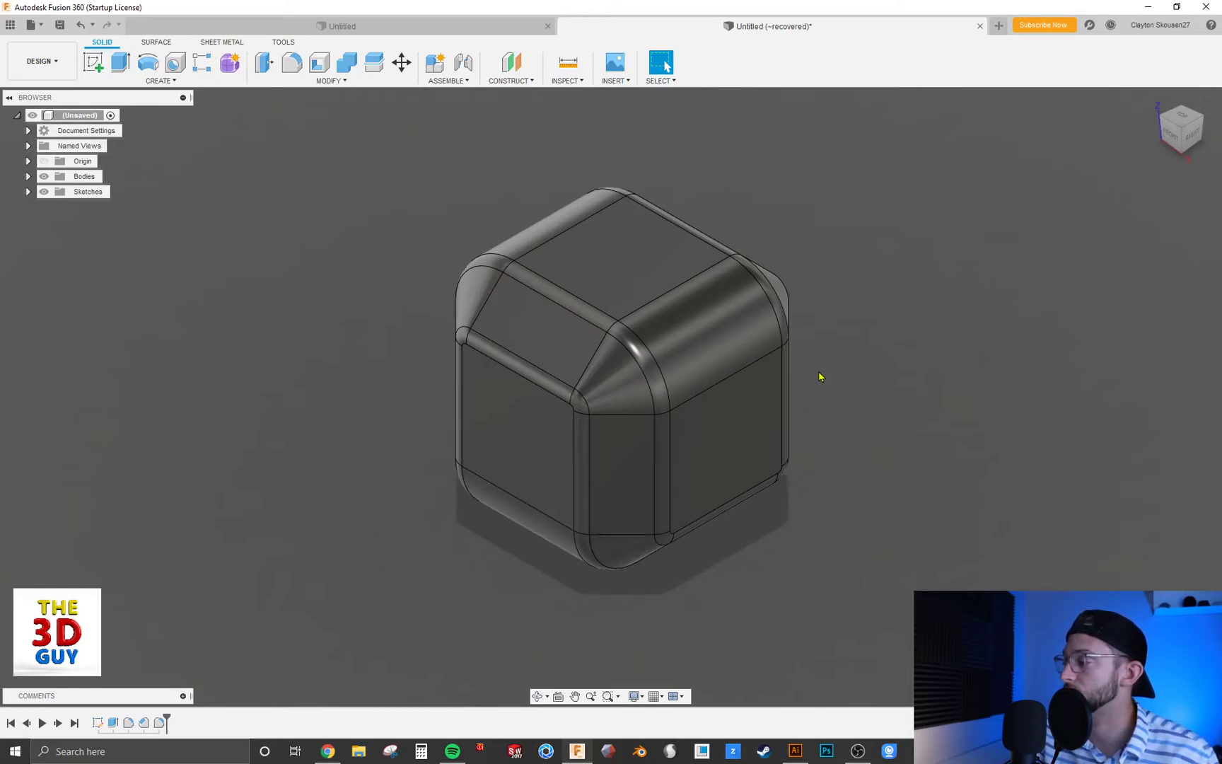
{"action": "scroll", "coordinate": [828, 371], "scroll_direction": "down", "scroll_amount": 3}
{"action": "scroll", "coordinate": [827, 371], "scroll_direction": "up", "scroll_amount": 3}
{"action": "scroll", "coordinate": [828, 371], "scroll_direction": "down", "scroll_amount": 2}
{"action": "scroll", "coordinate": [827, 371], "scroll_direction": "up", "scroll_amount": 3}
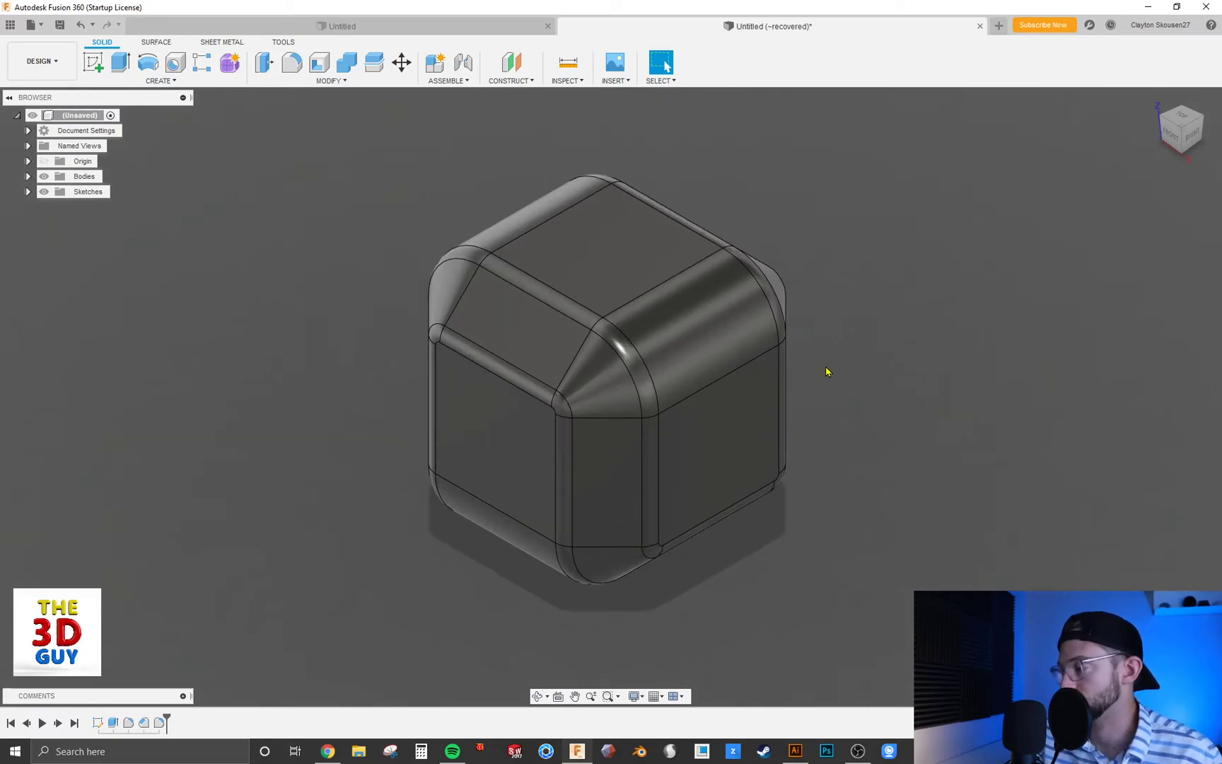
{"action": "mouse_move", "coordinate": [826, 371]}
{"action": "middle_mouse_down", "text": "shift"}
{"action": "mouse_move", "coordinate": [824, 387]}
{"action": "mouse_move", "coordinate": [861, 308]}
{"action": "mouse_move", "coordinate": [862, 322]}
{"action": "mouse_move", "coordinate": [795, 332]}
{"action": "mouse_move", "coordinate": [812, 314]}
{"action": "mouse_move", "coordinate": [839, 352]}
{"action": "middle_mouse_up", "text": "shift"}
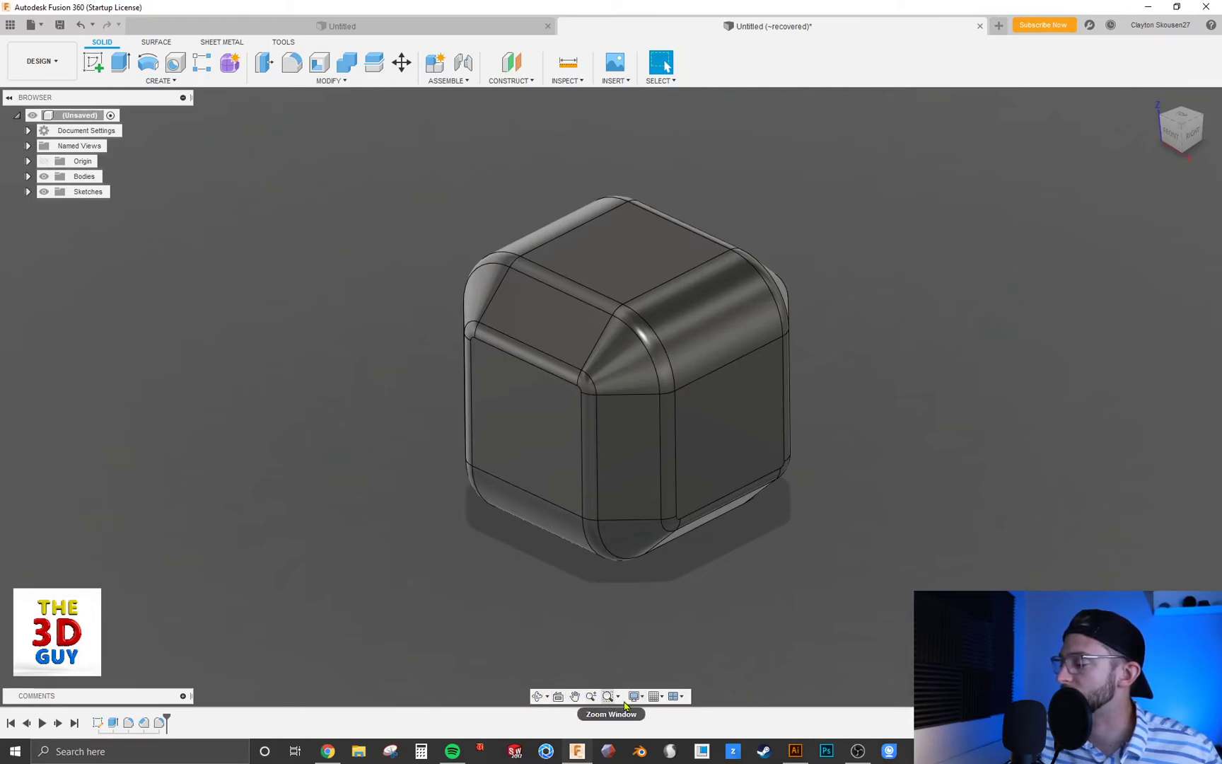
Show the cube in multiple simultaneous views and return to a single view
{"action": "left_click", "coordinate": [680, 697]}
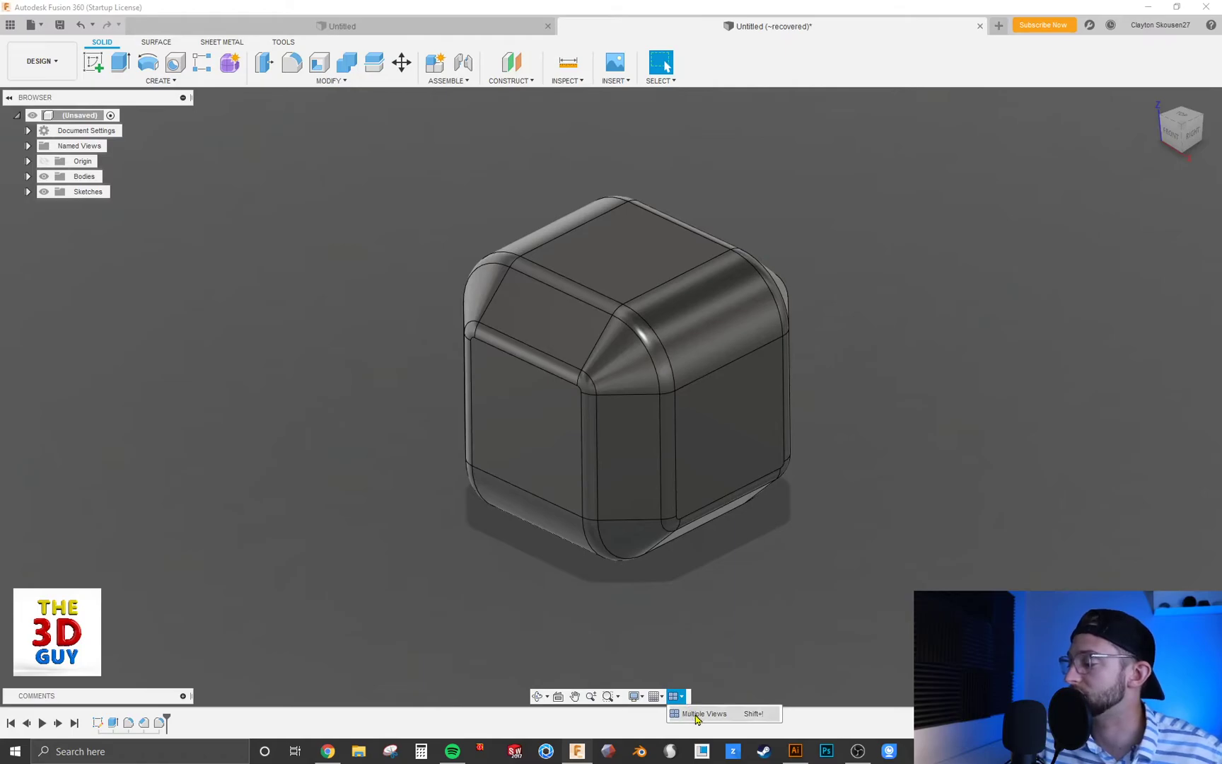
{"action": "left_click", "coordinate": [697, 715]}
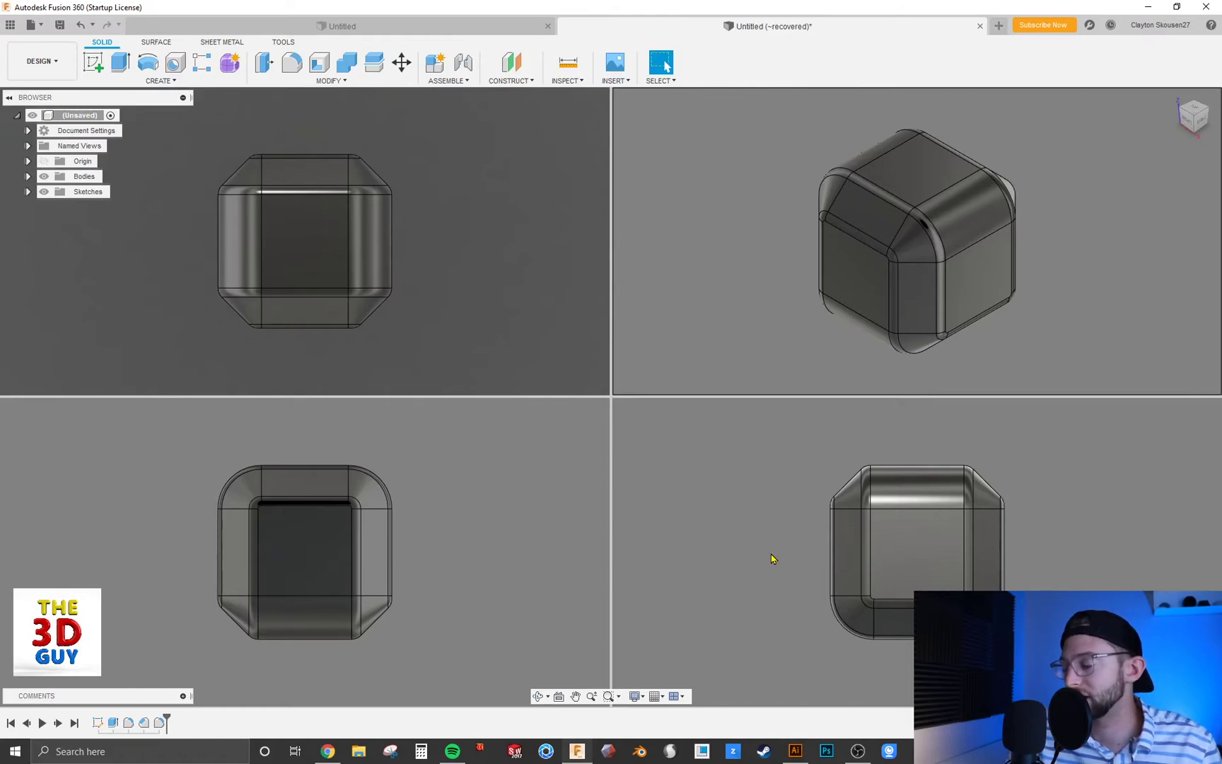
{"action": "left_click", "coordinate": [679, 698]}
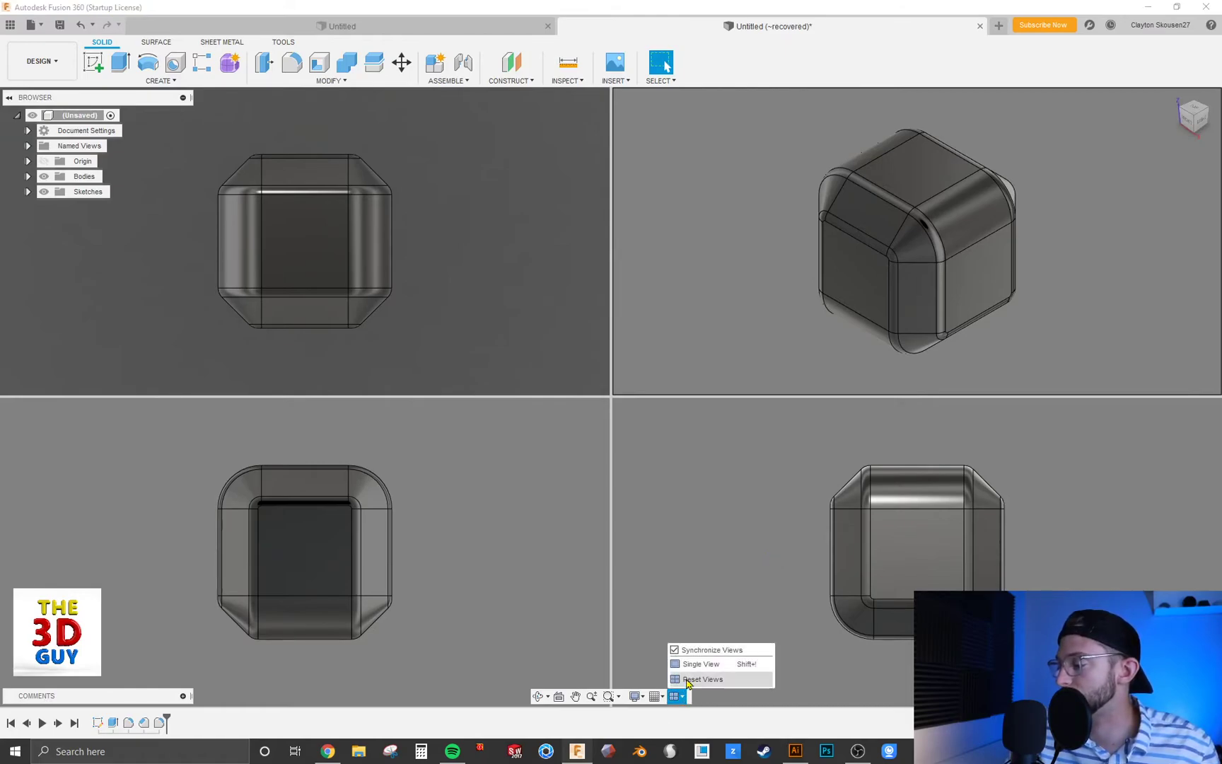
{"action": "left_click", "coordinate": [689, 664]}
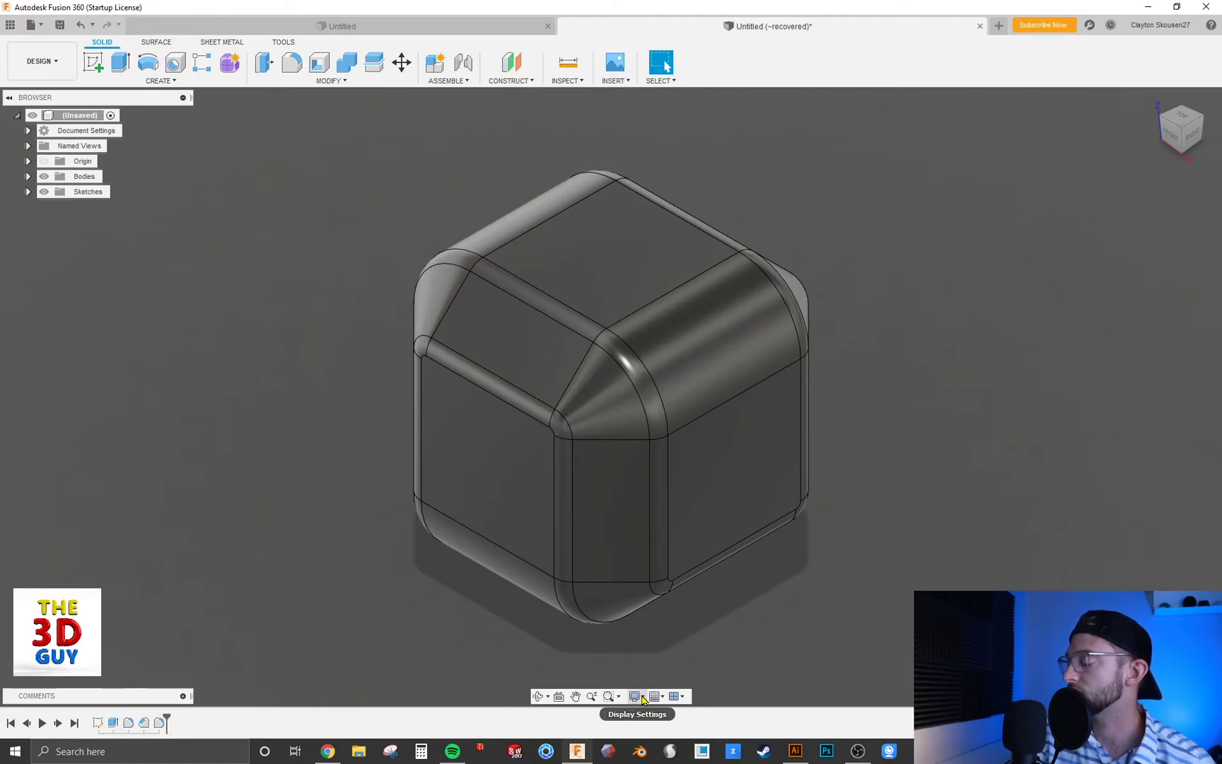
Compare the Shaded and Shaded with Hidden Edges visual styles on the cube, and return to Shaded with Visible Edges Only
{"action": "left_click", "coordinate": [640, 697]}
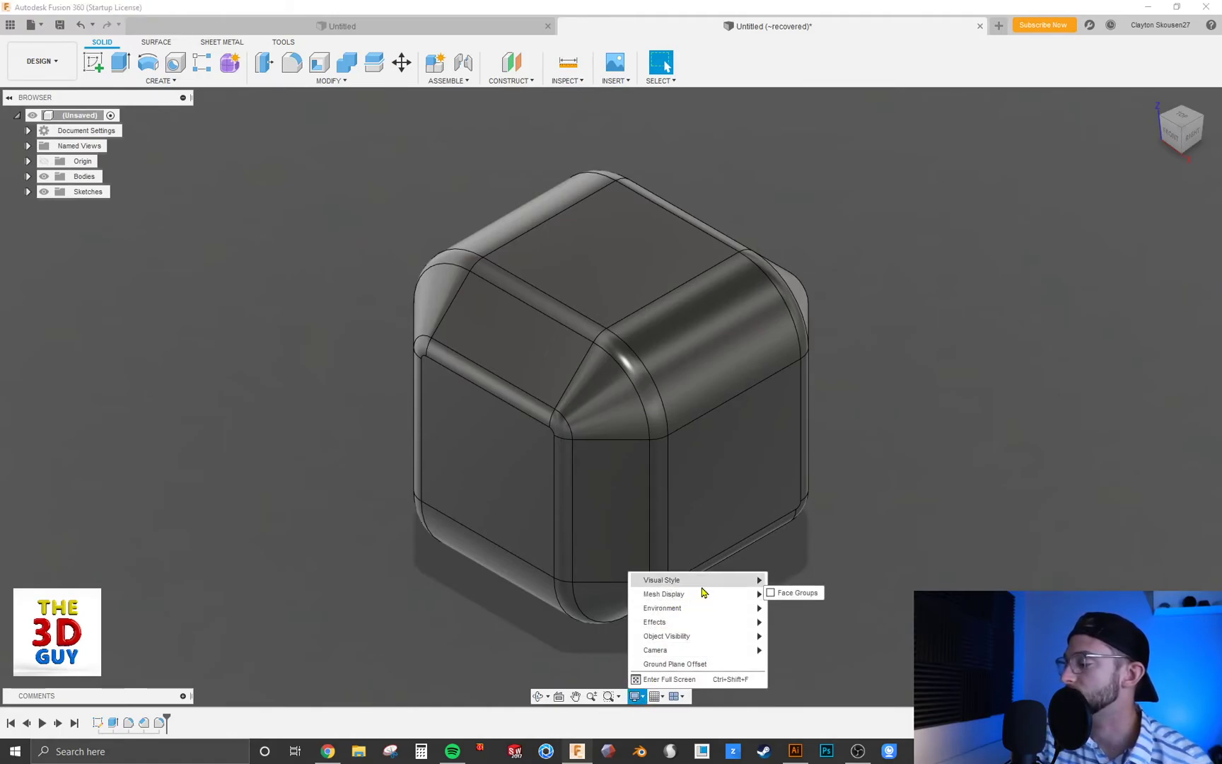
{"action": "mouse_move", "coordinate": [723, 582]}
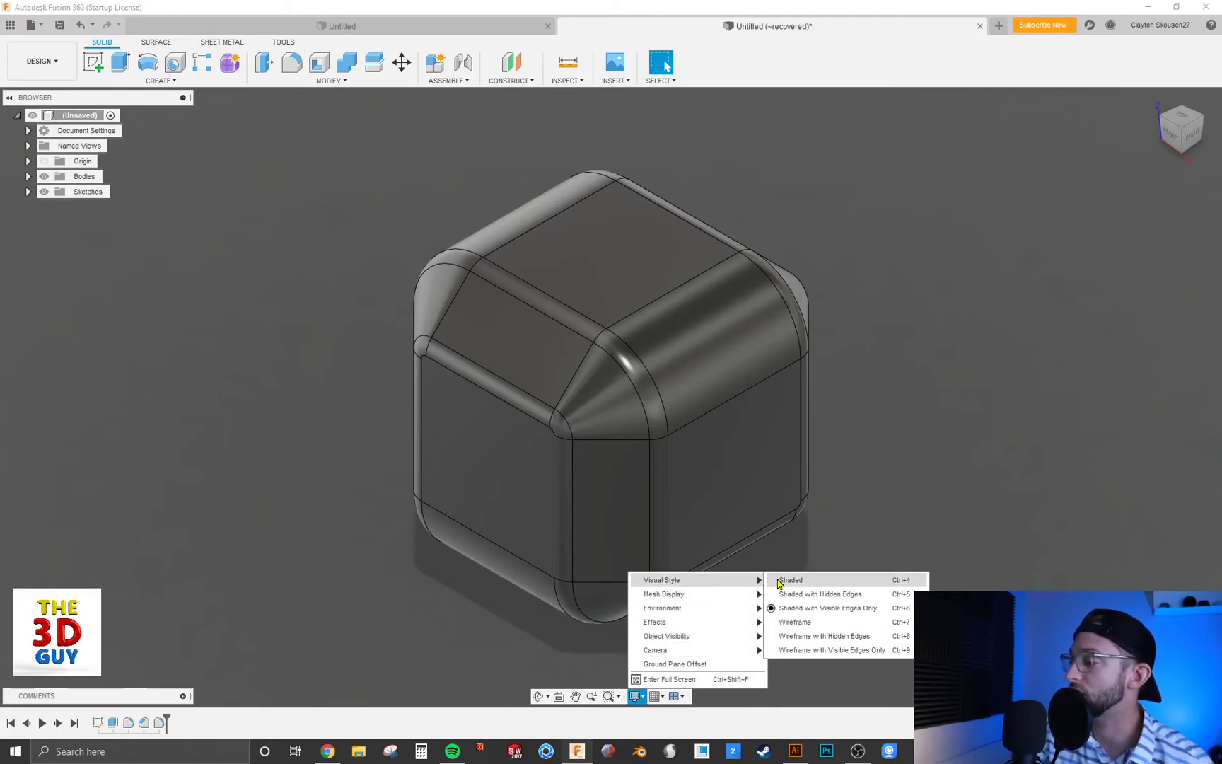
{"action": "left_click", "coordinate": [827, 585]}
{"action": "left_click", "coordinate": [641, 696]}
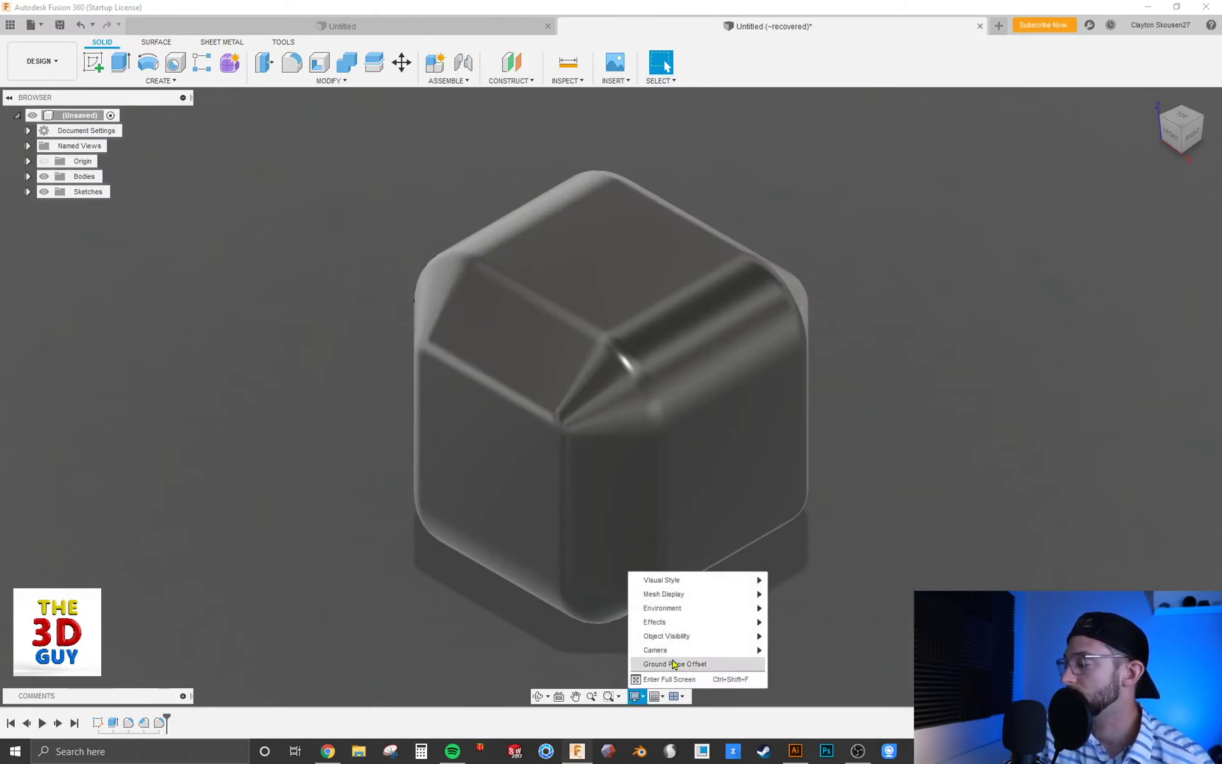
{"action": "mouse_move", "coordinate": [735, 582]}
{"action": "left_click", "coordinate": [817, 594]}
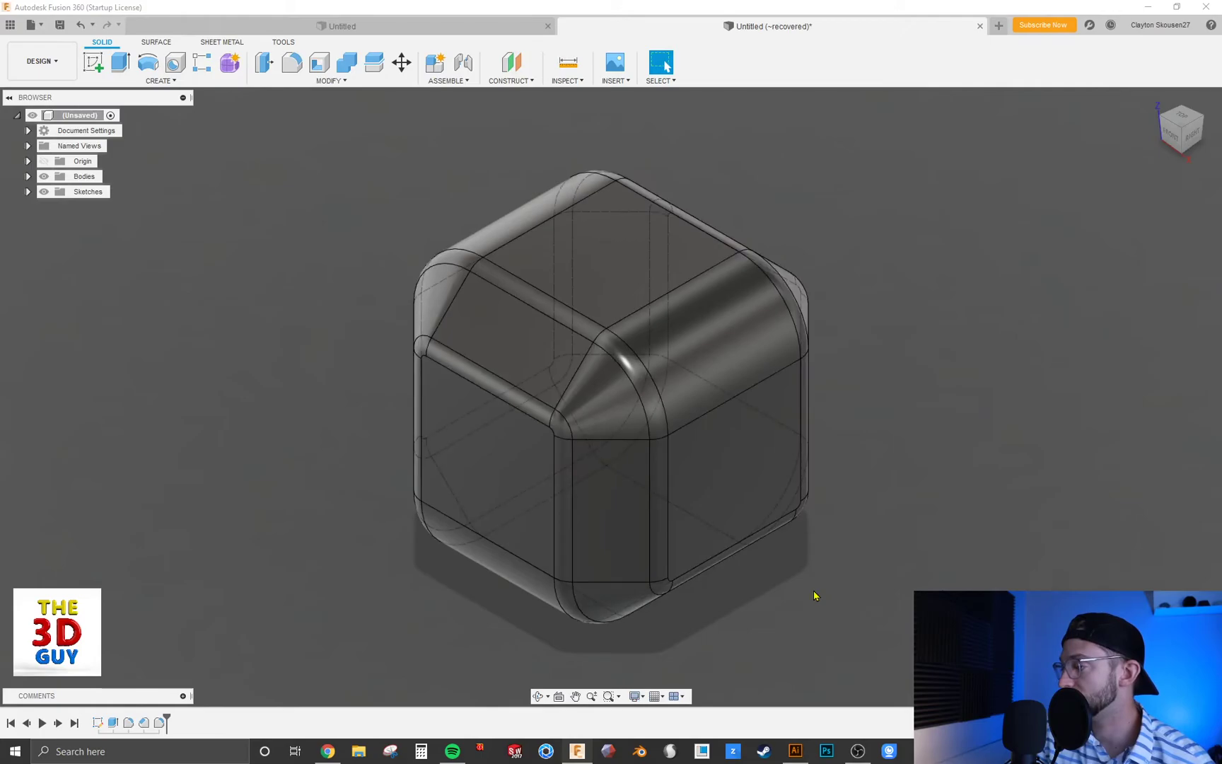
{"action": "left_click", "coordinate": [636, 695]}
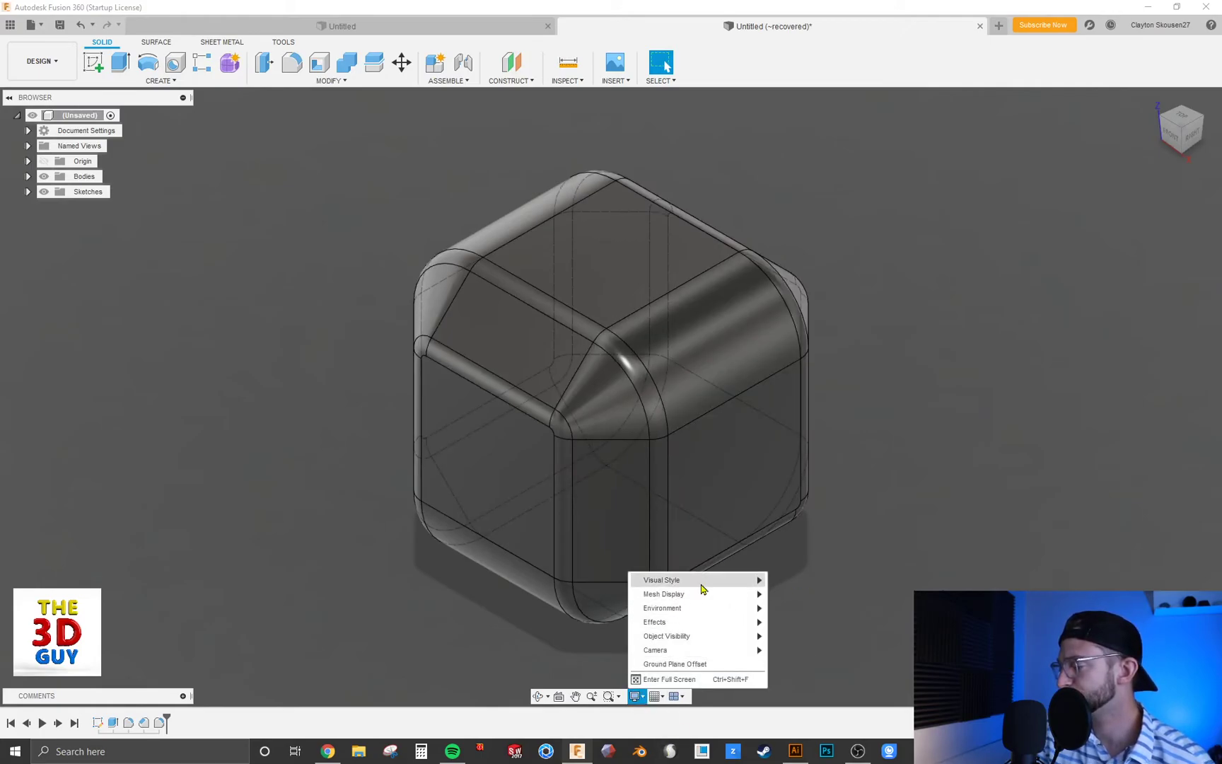
{"action": "mouse_move", "coordinate": [704, 587]}
{"action": "left_click", "coordinate": [813, 607]}
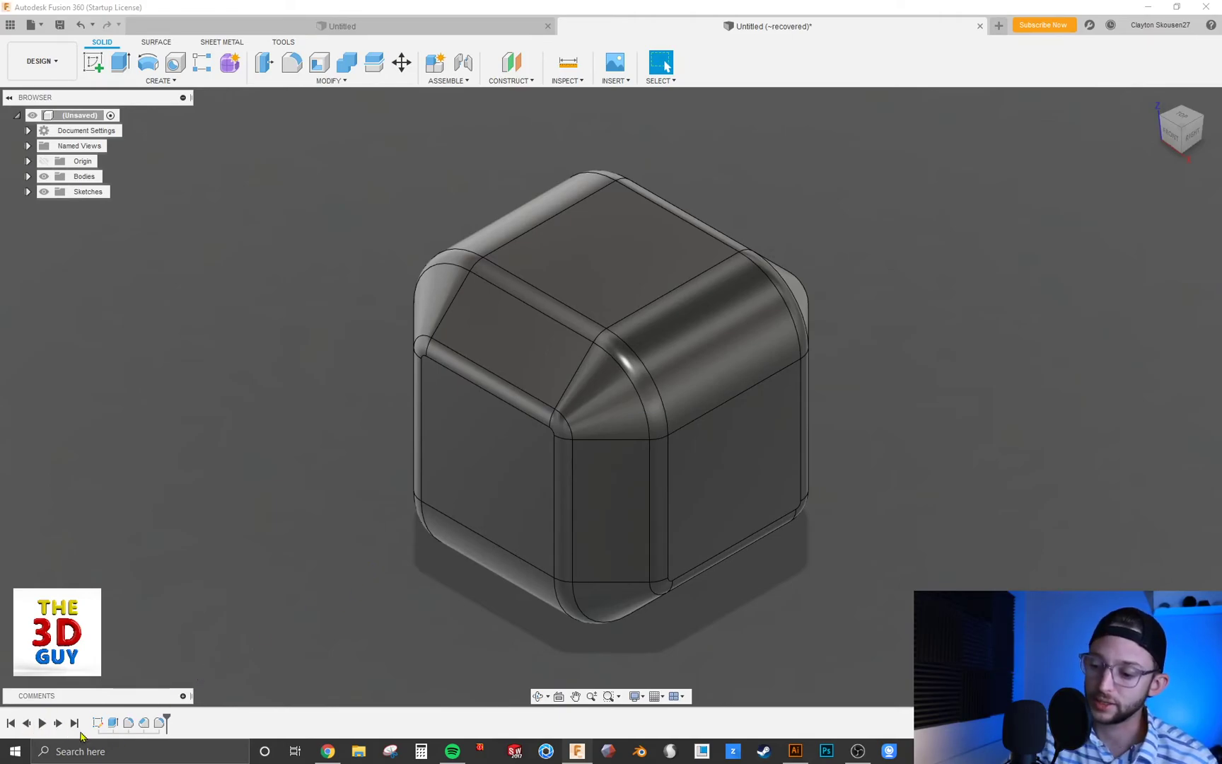
Roll the design history back to just before the last fillet on the cube
{"action": "left_click", "coordinate": [112, 722]}
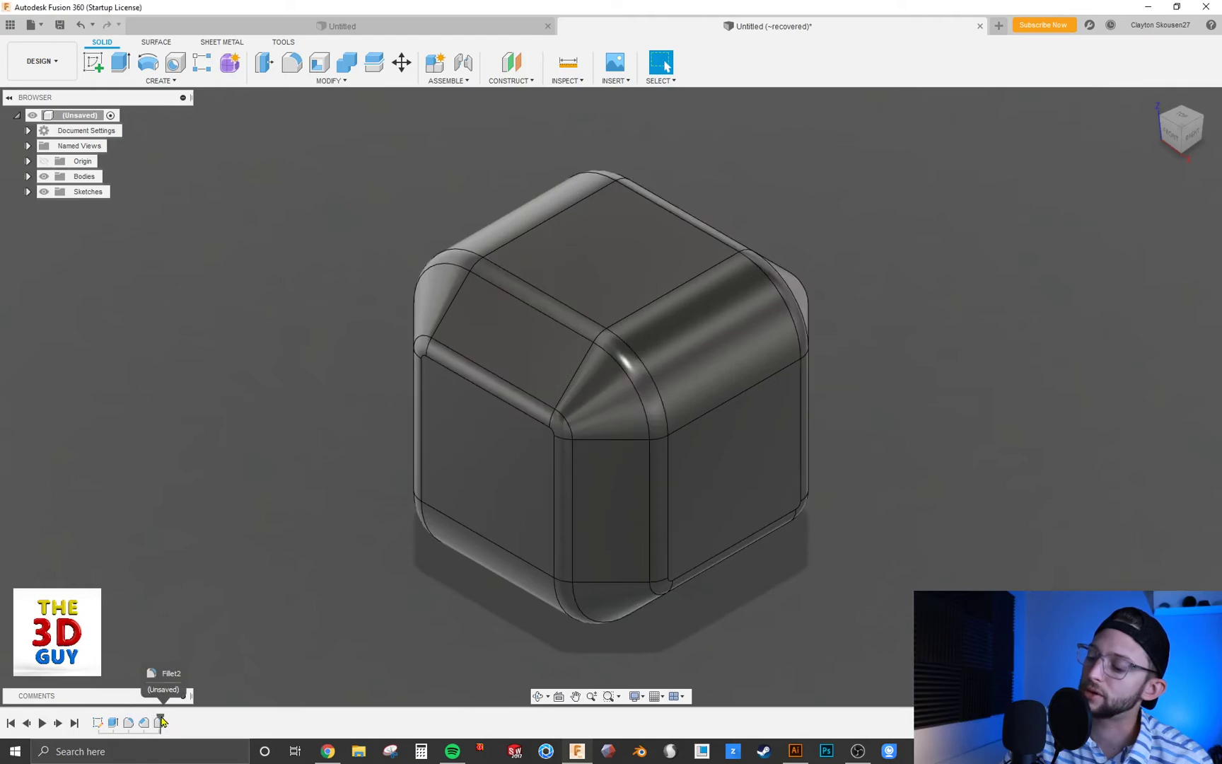
{"action": "left_click_drag", "start_coordinate": [155, 718], "coordinate": [144, 718]}
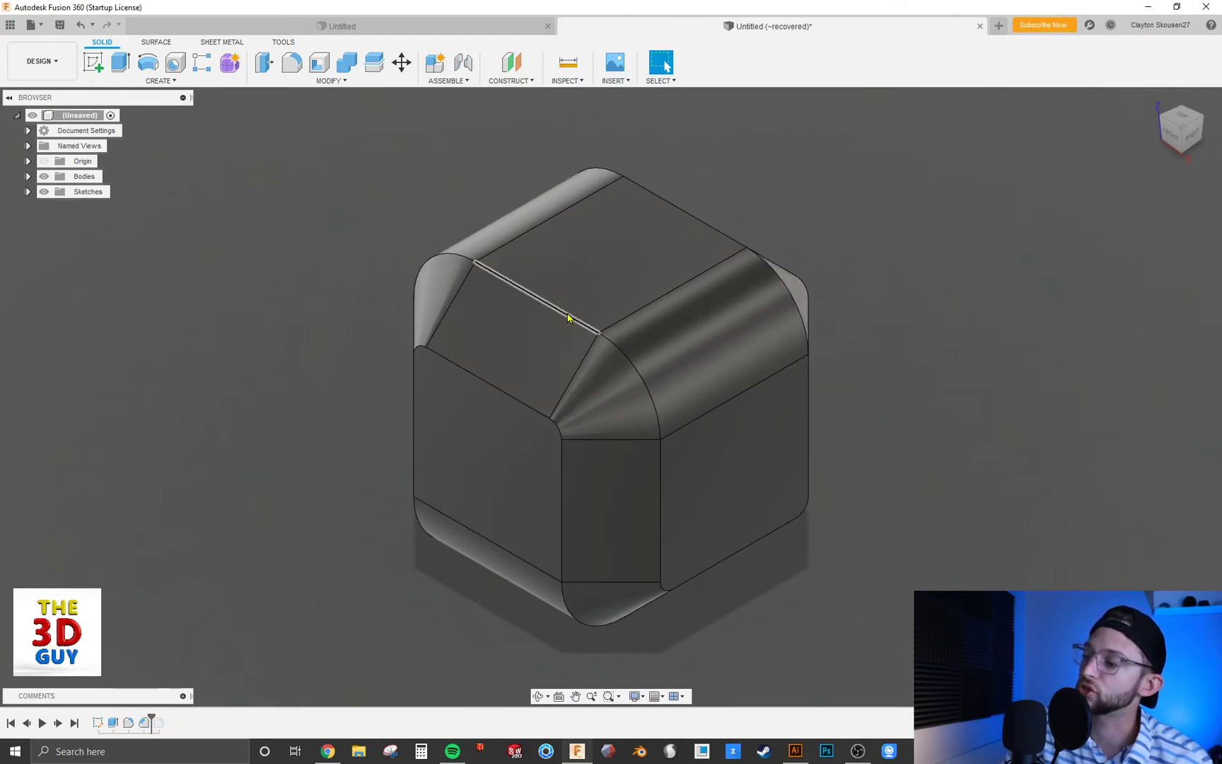
Roll the design history forward past the last fillet and review the actions available for the first fillet feature
{"action": "left_click_drag", "start_coordinate": [152, 719], "coordinate": [164, 719]}
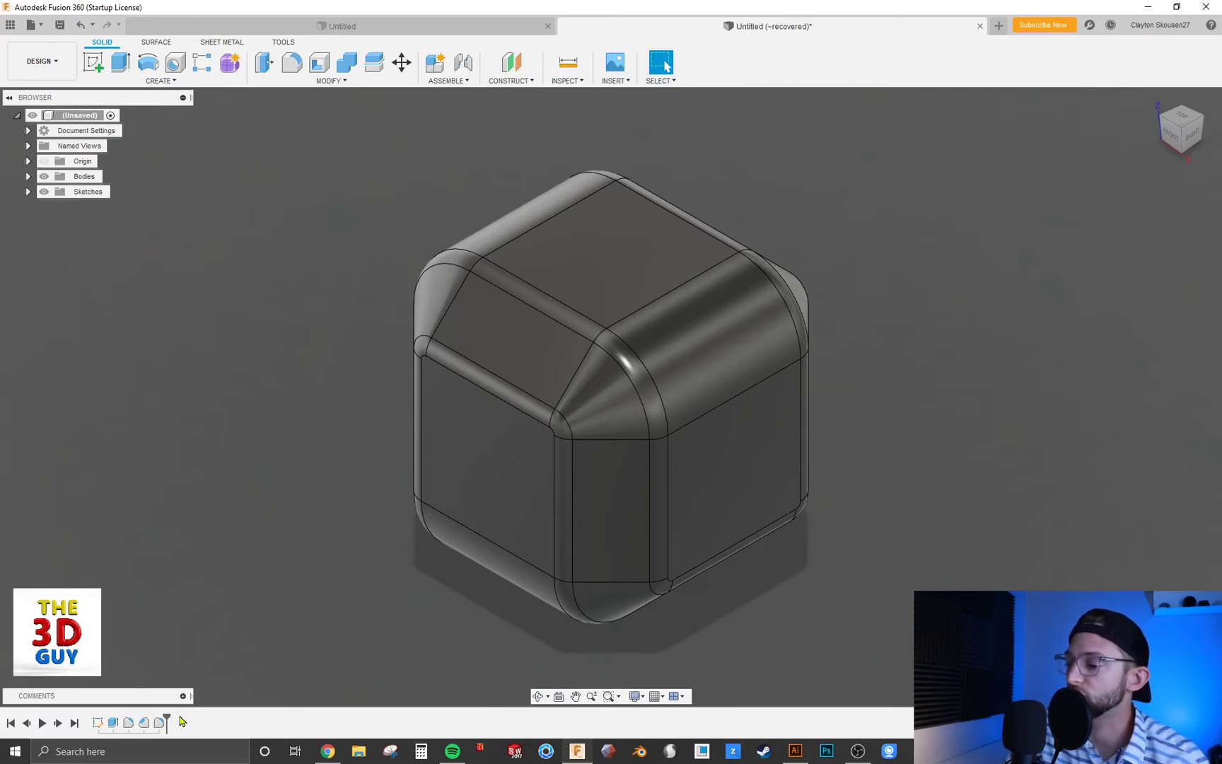
{"action": "left_click", "coordinate": [129, 724]}
{"action": "right_click", "coordinate": [128, 724]}
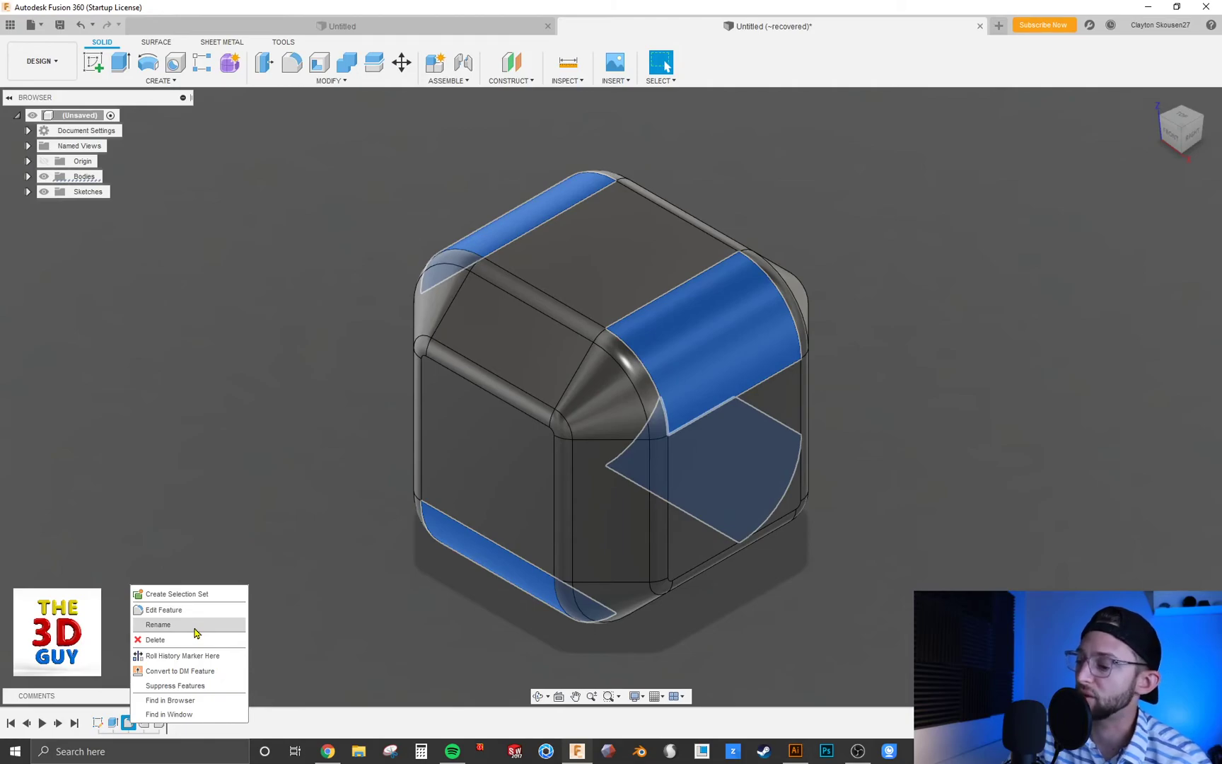
{"action": "left_click", "coordinate": [192, 494]}
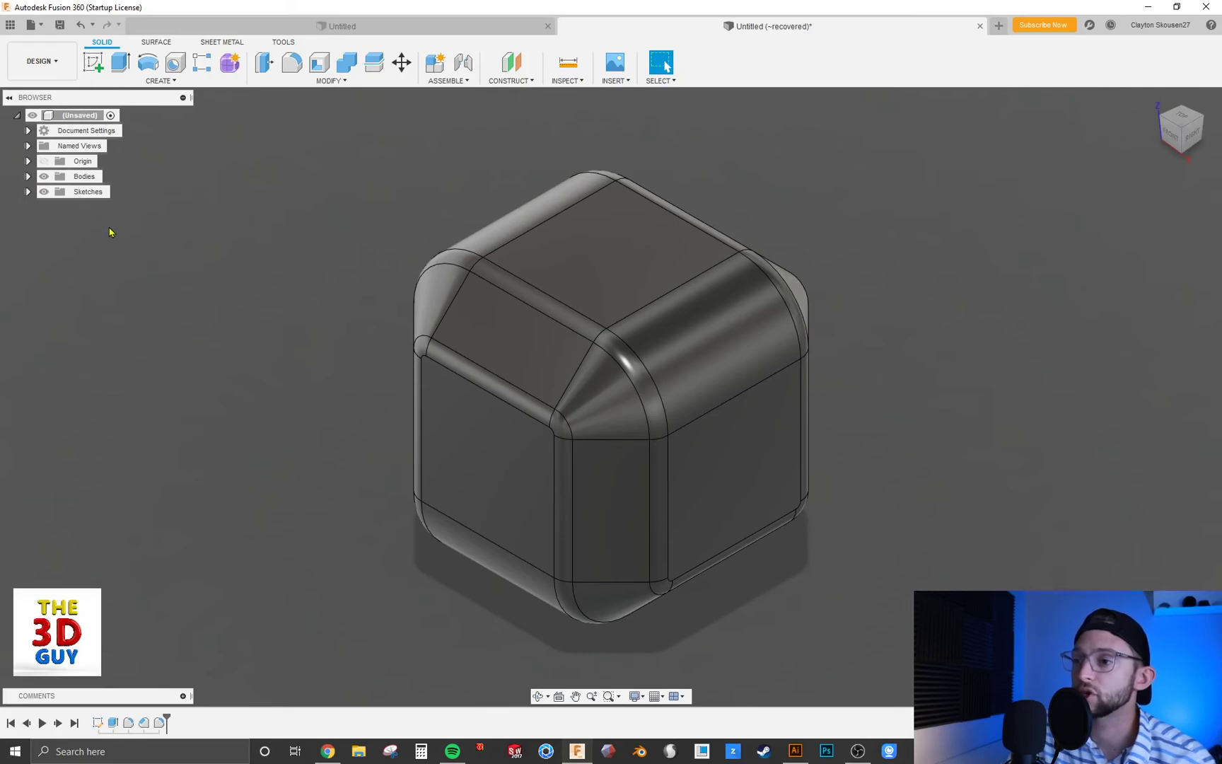
Inspect the document's active unit setting and leave it without making a change
{"action": "left_click", "coordinate": [28, 131]}
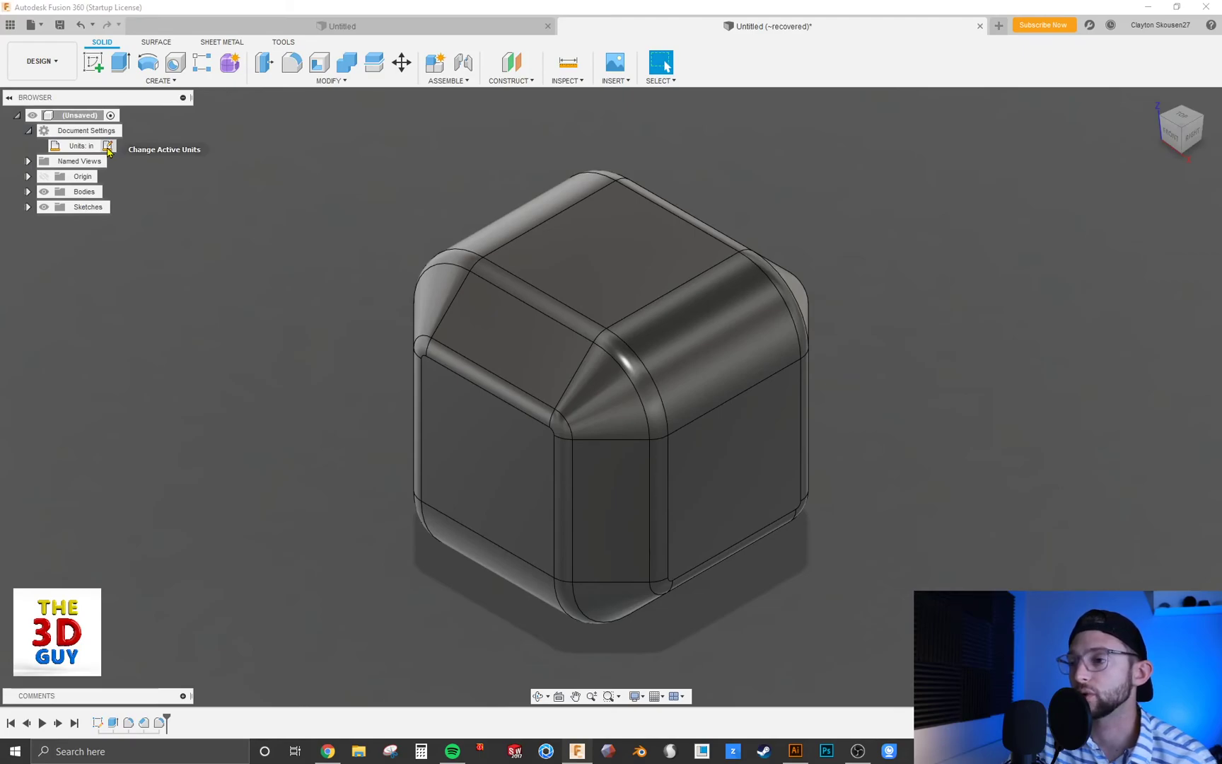
{"action": "left_click", "coordinate": [107, 146]}
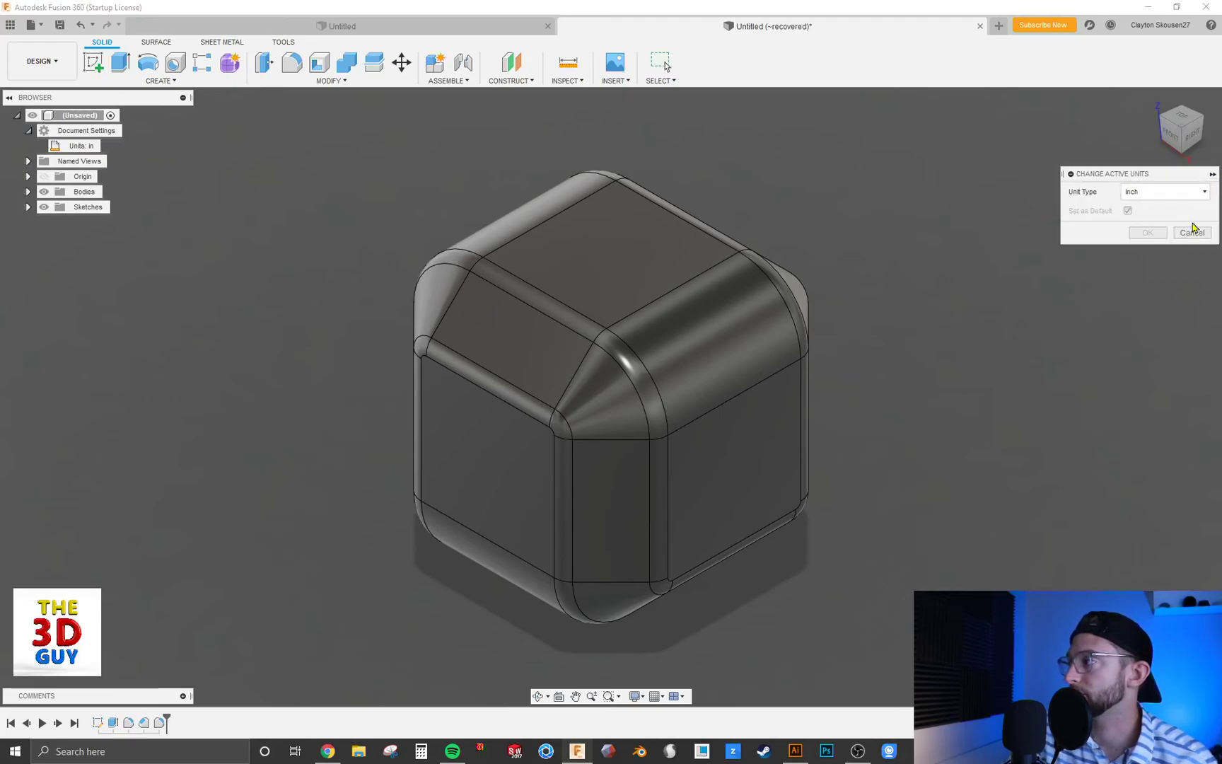
{"action": "left_click", "coordinate": [1193, 229]}
Reveal the contents of Named Views, Origin, Bodies and Sketches, toggling the origin geometry's visibility on and back off
{"action": "left_click", "coordinate": [29, 161]}
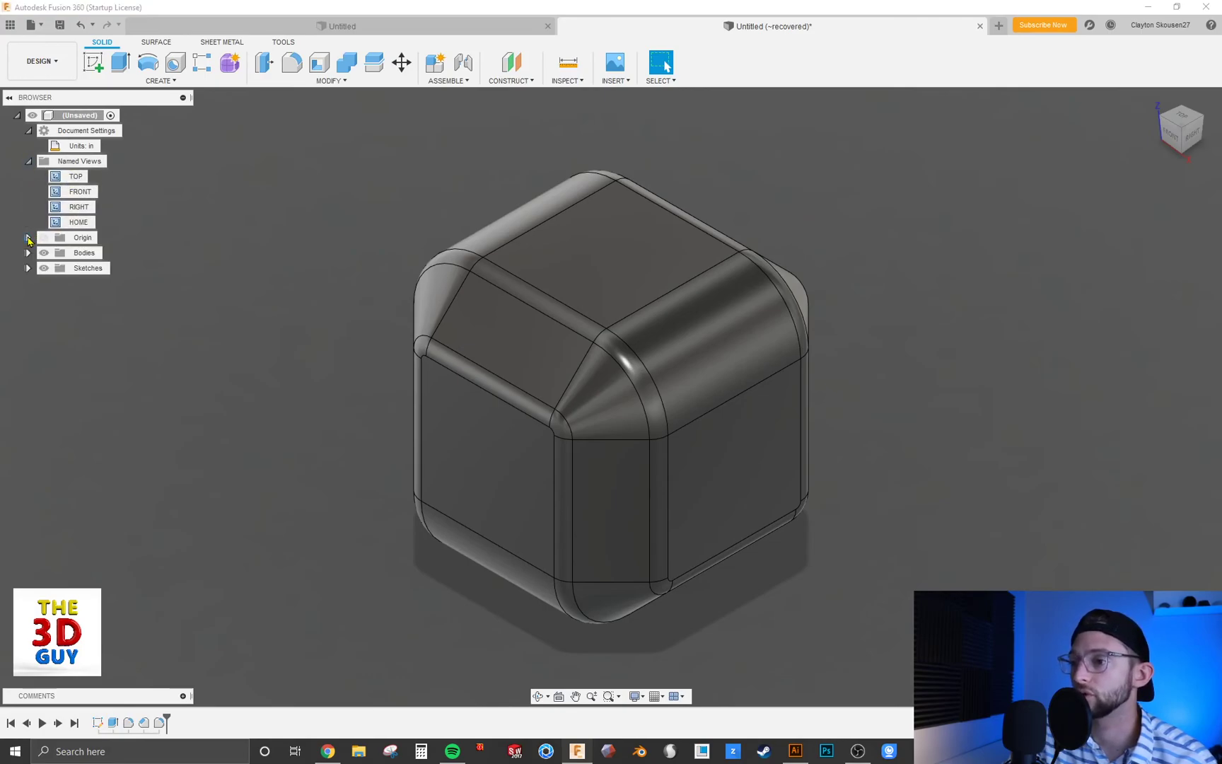
{"action": "left_click", "coordinate": [28, 238]}
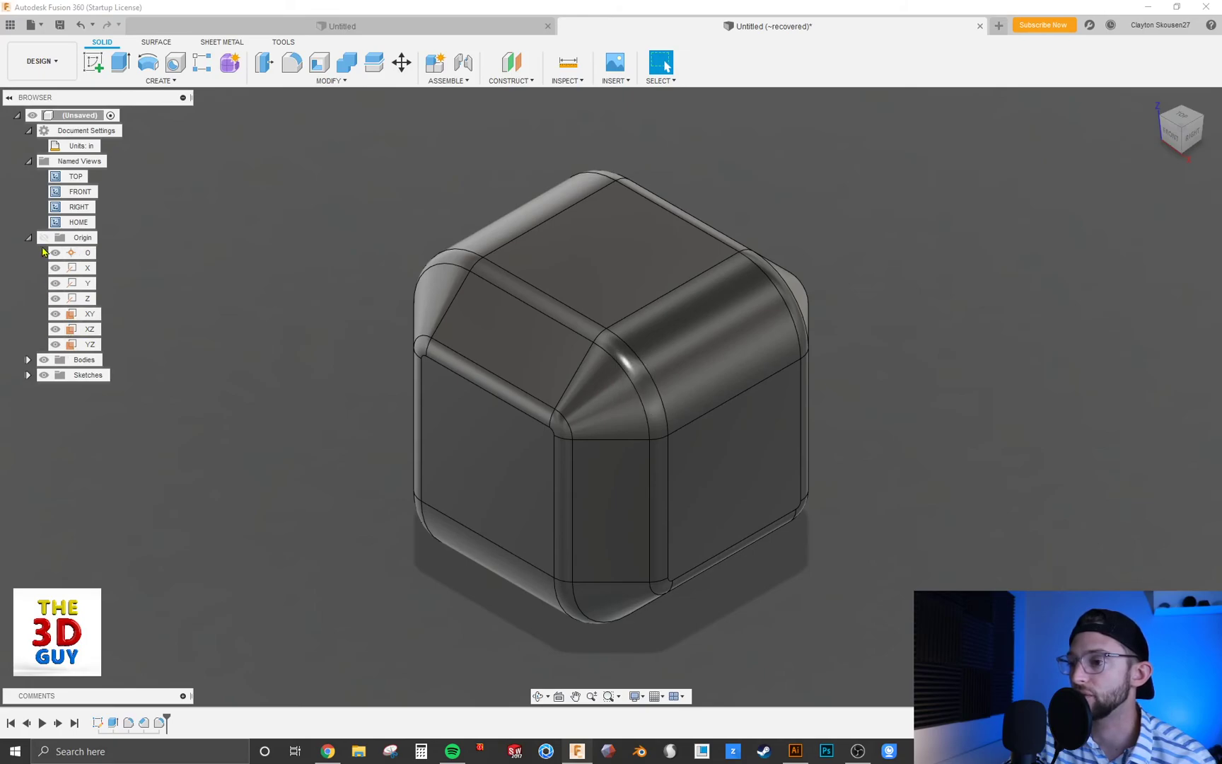
{"action": "left_click", "coordinate": [43, 238]}
{"action": "left_click", "coordinate": [44, 239]}
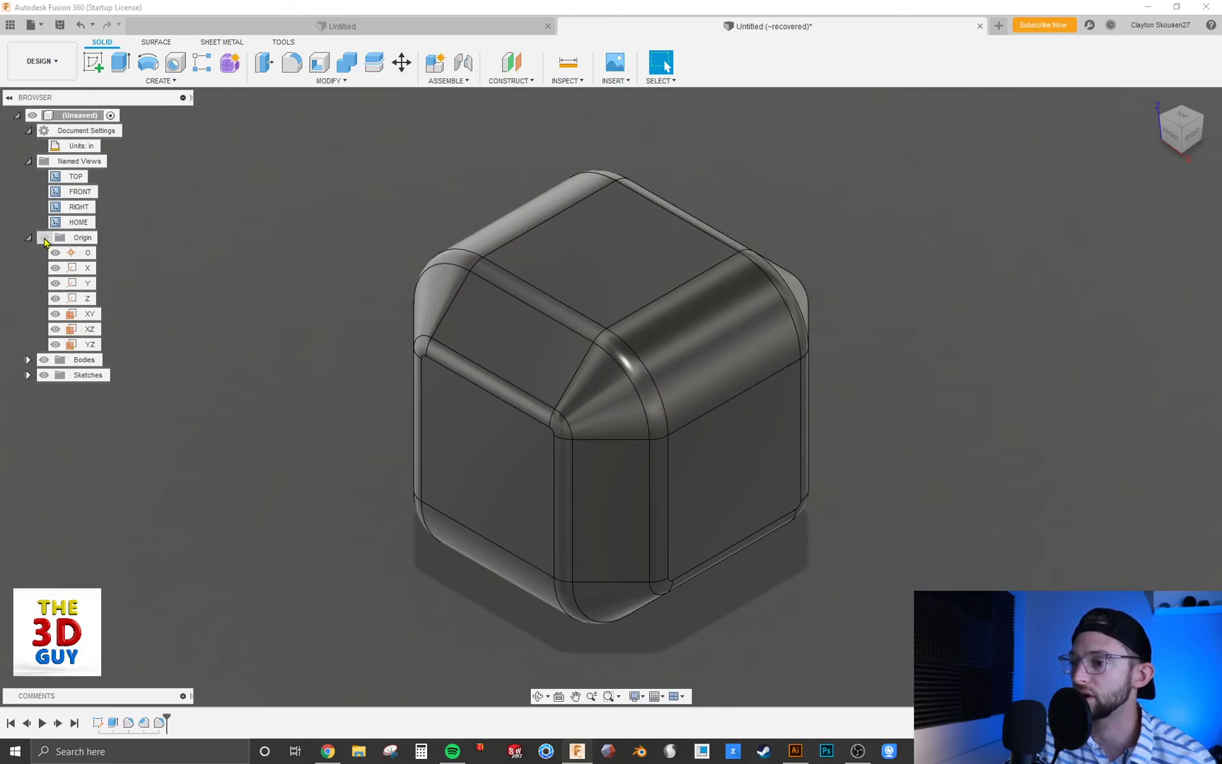
{"action": "left_click", "coordinate": [28, 360]}
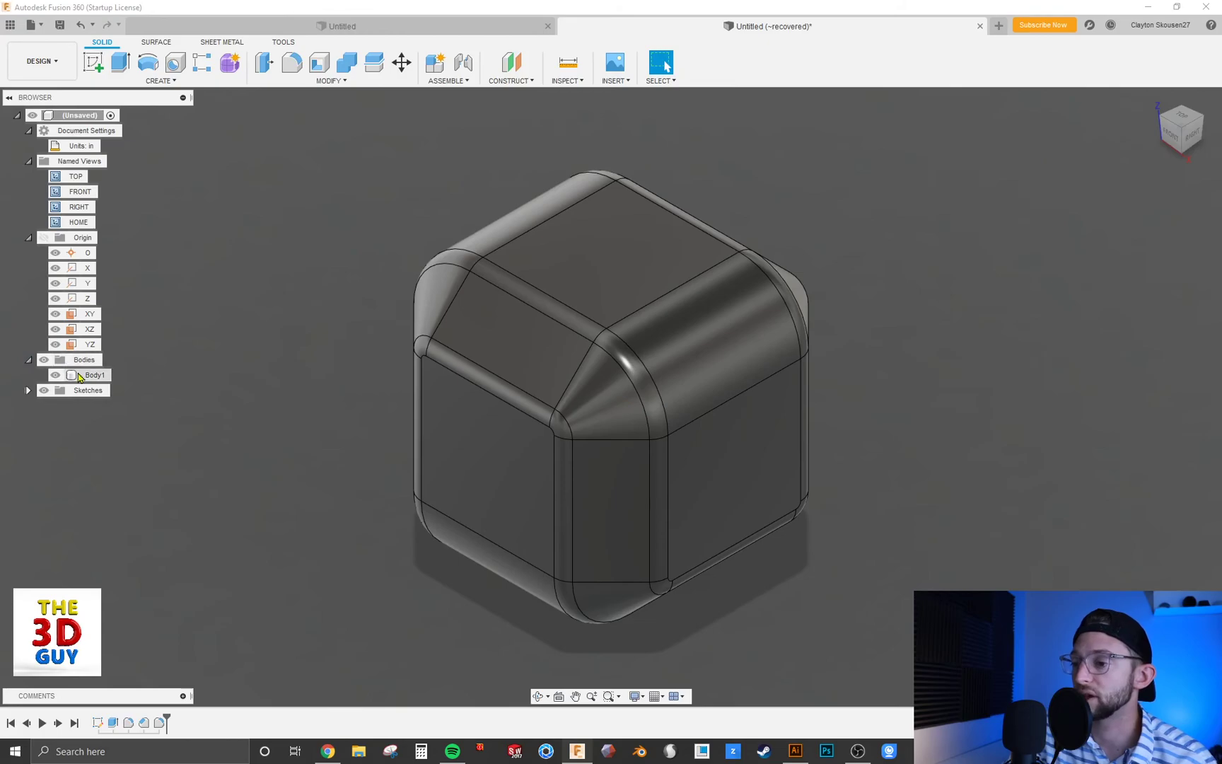
{"action": "left_click", "coordinate": [27, 389]}
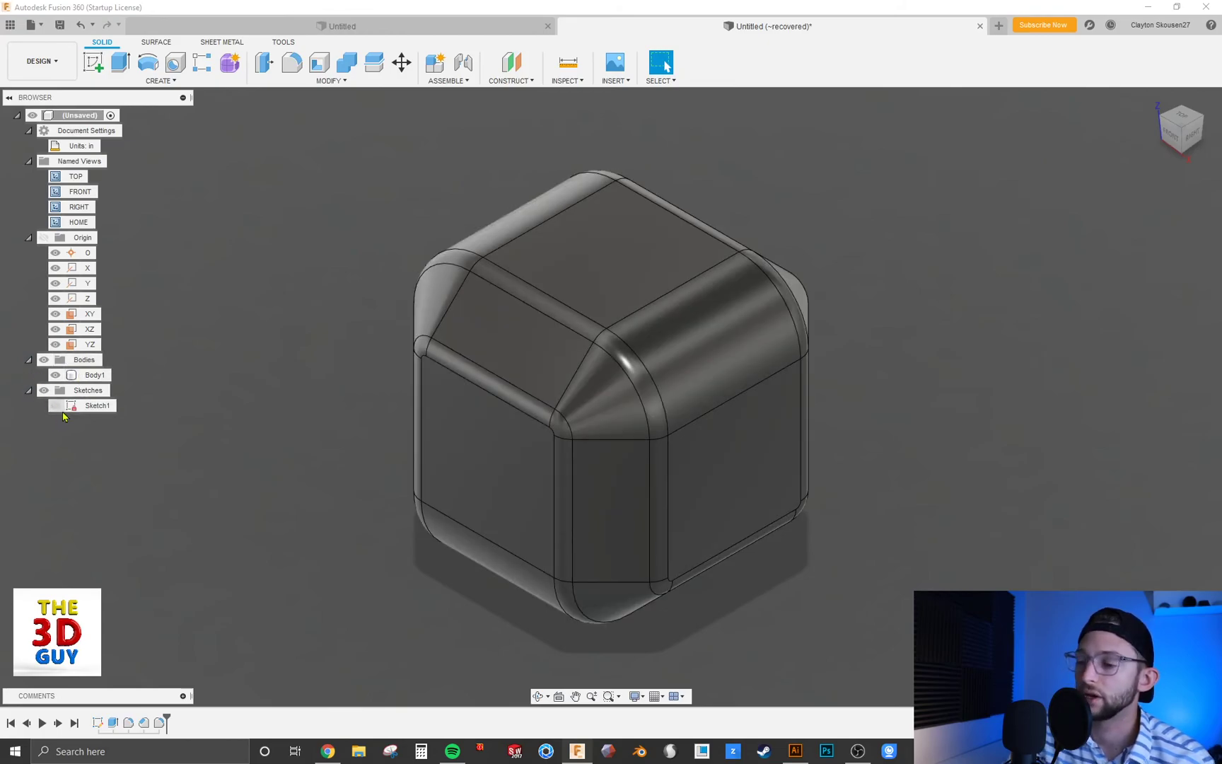
Collapse the Named Views, Document Settings, Origin, Bodies and Sketches groups of the design
{"action": "left_click", "coordinate": [28, 162]}
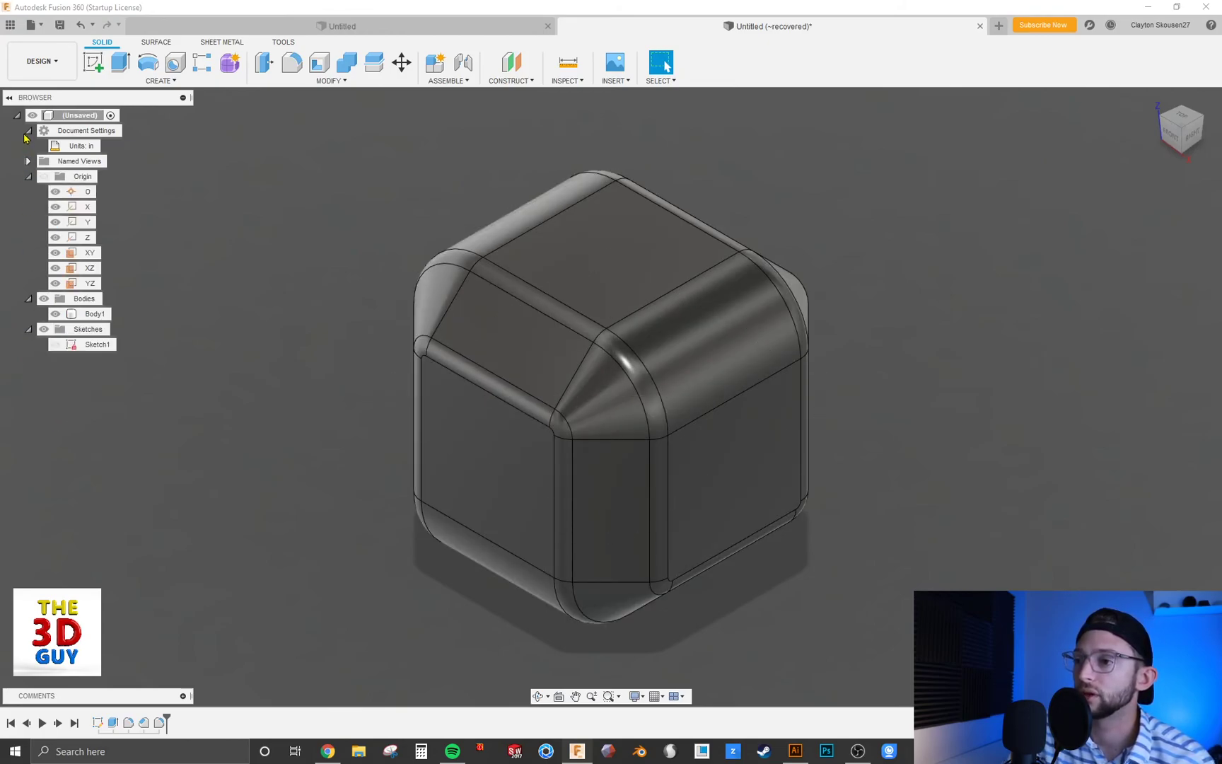
{"action": "left_click", "coordinate": [29, 131]}
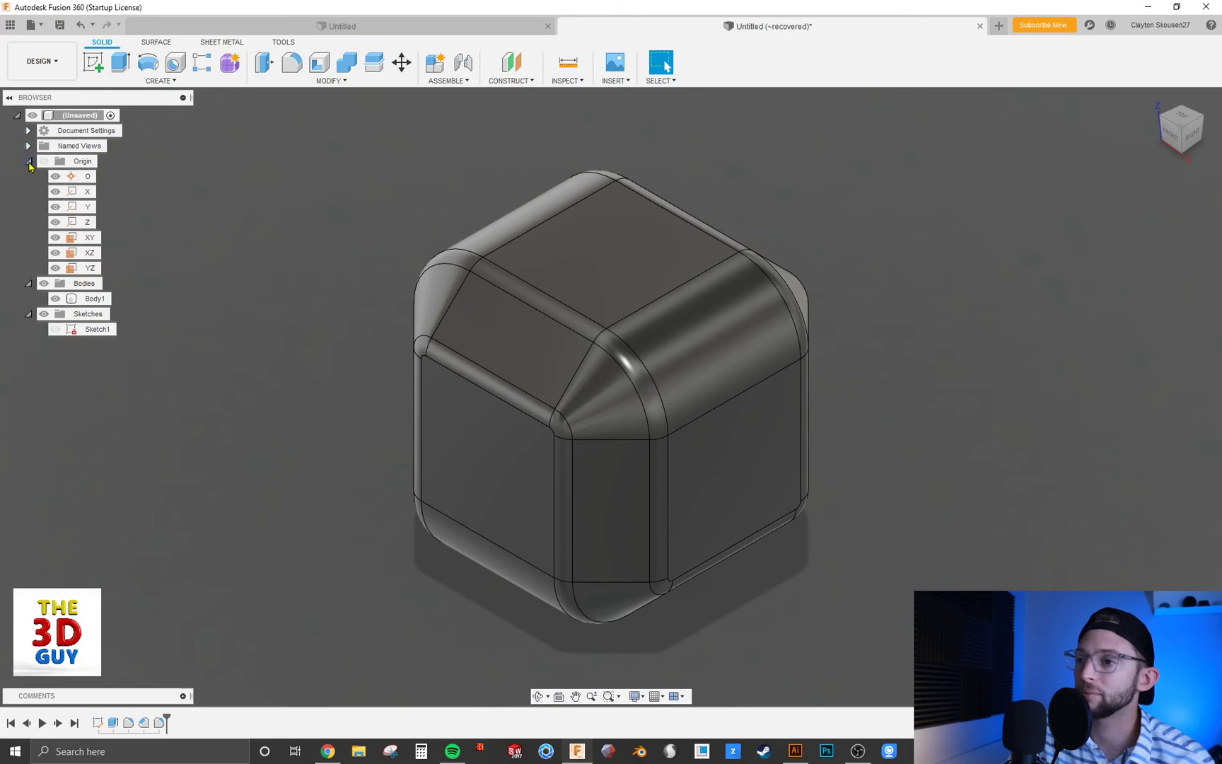
{"action": "left_click", "coordinate": [29, 163]}
{"action": "left_click", "coordinate": [29, 177]}
{"action": "left_click", "coordinate": [28, 192]}
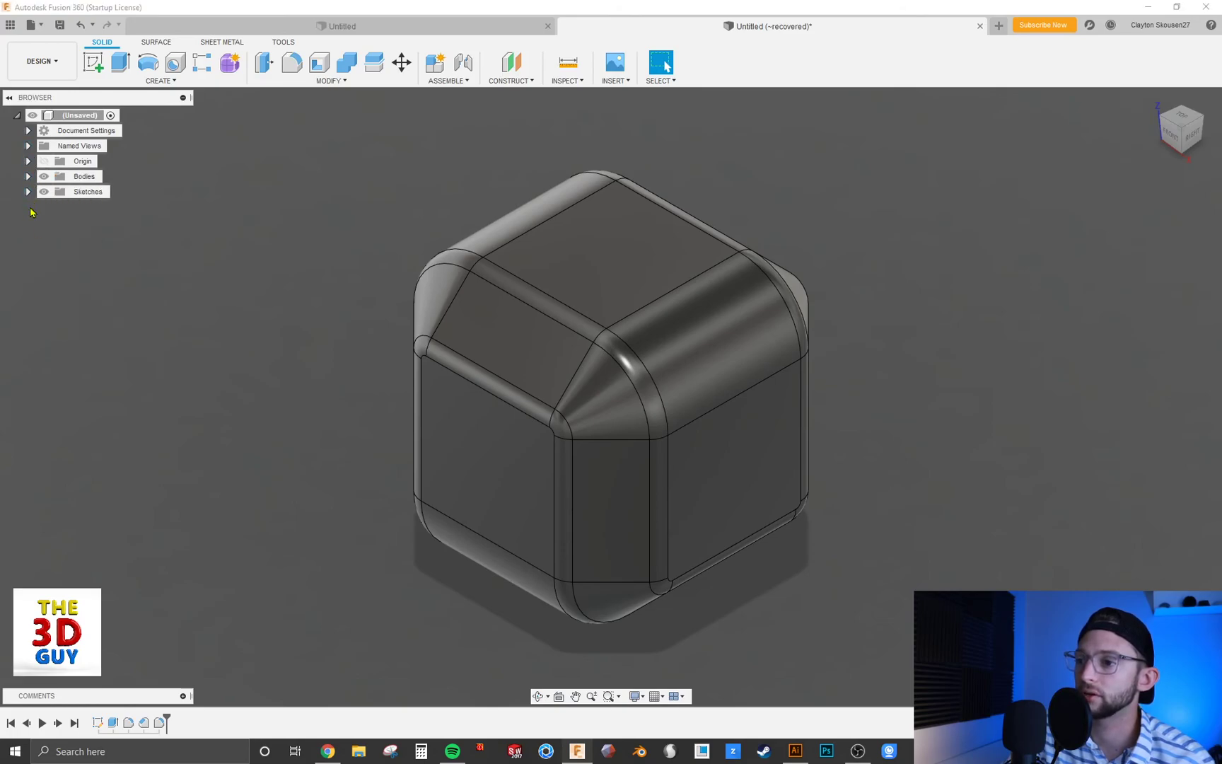